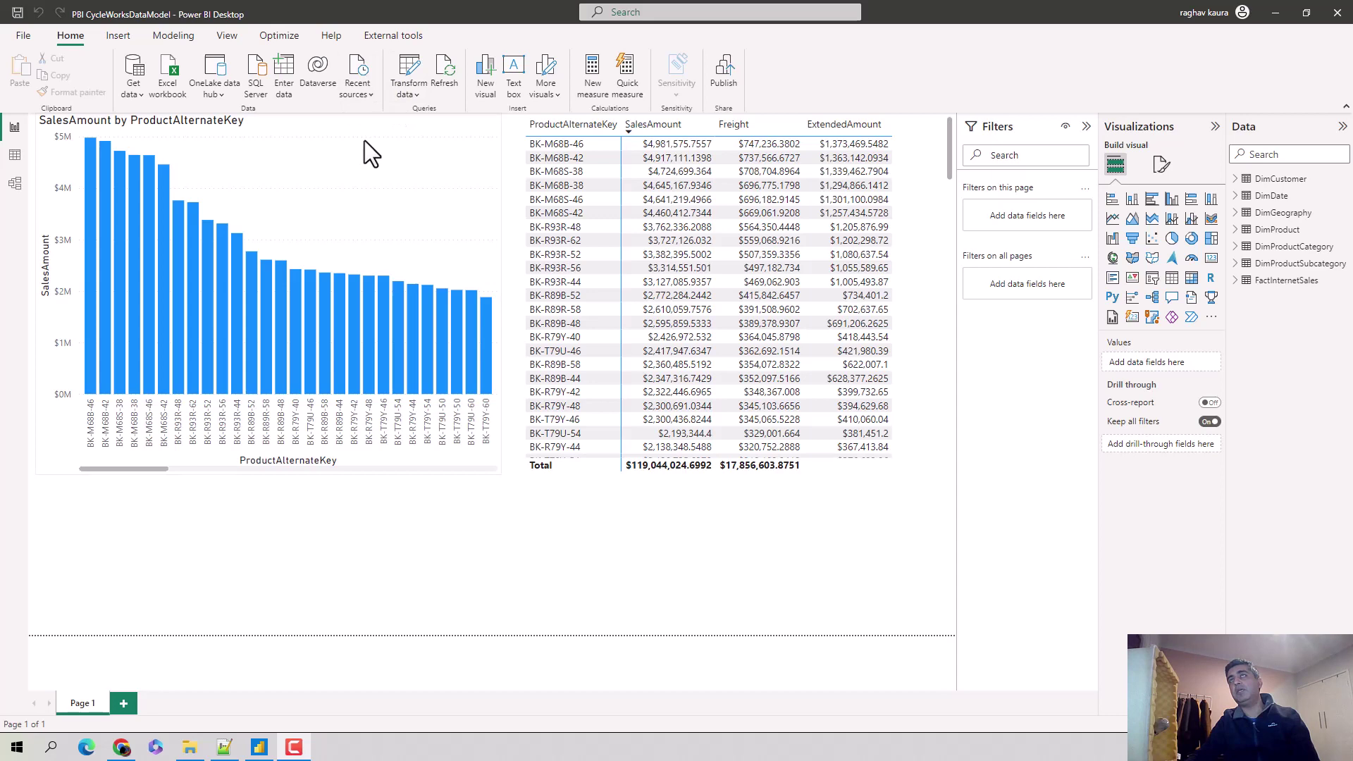
Open the Transform data options on the Home ribbon.
left_click(411, 91)
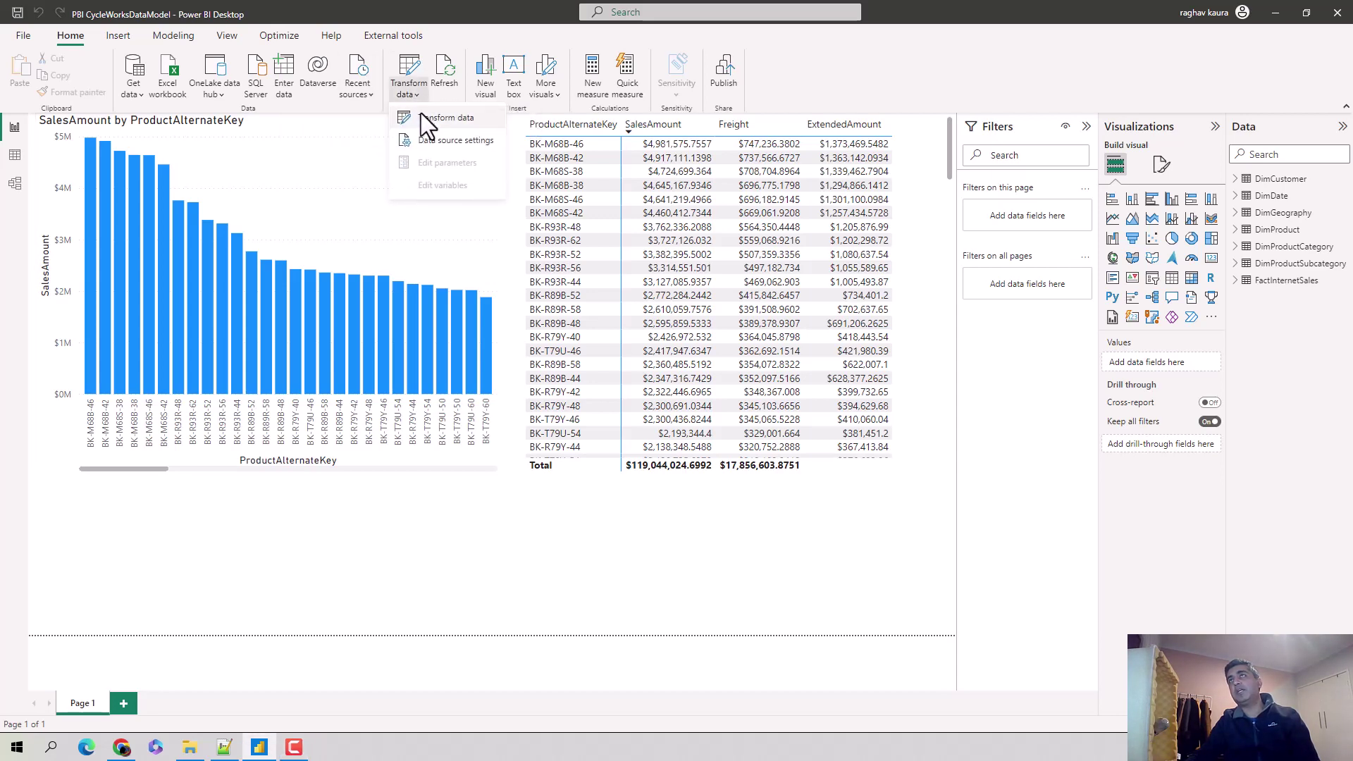
Launch Power Query Editor and scroll DimProduct's preview right to StandardCost and later columns.
left_click(425, 119)
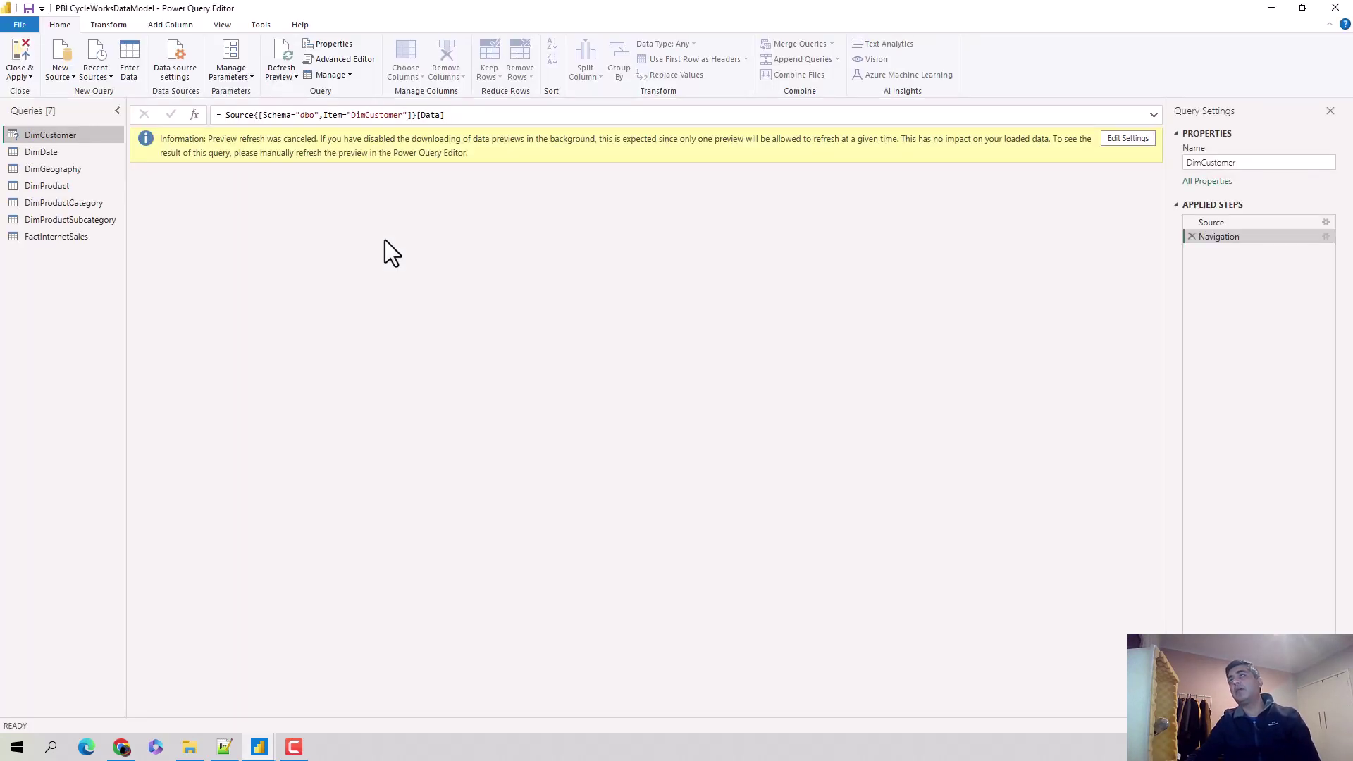
left_click(61, 184)
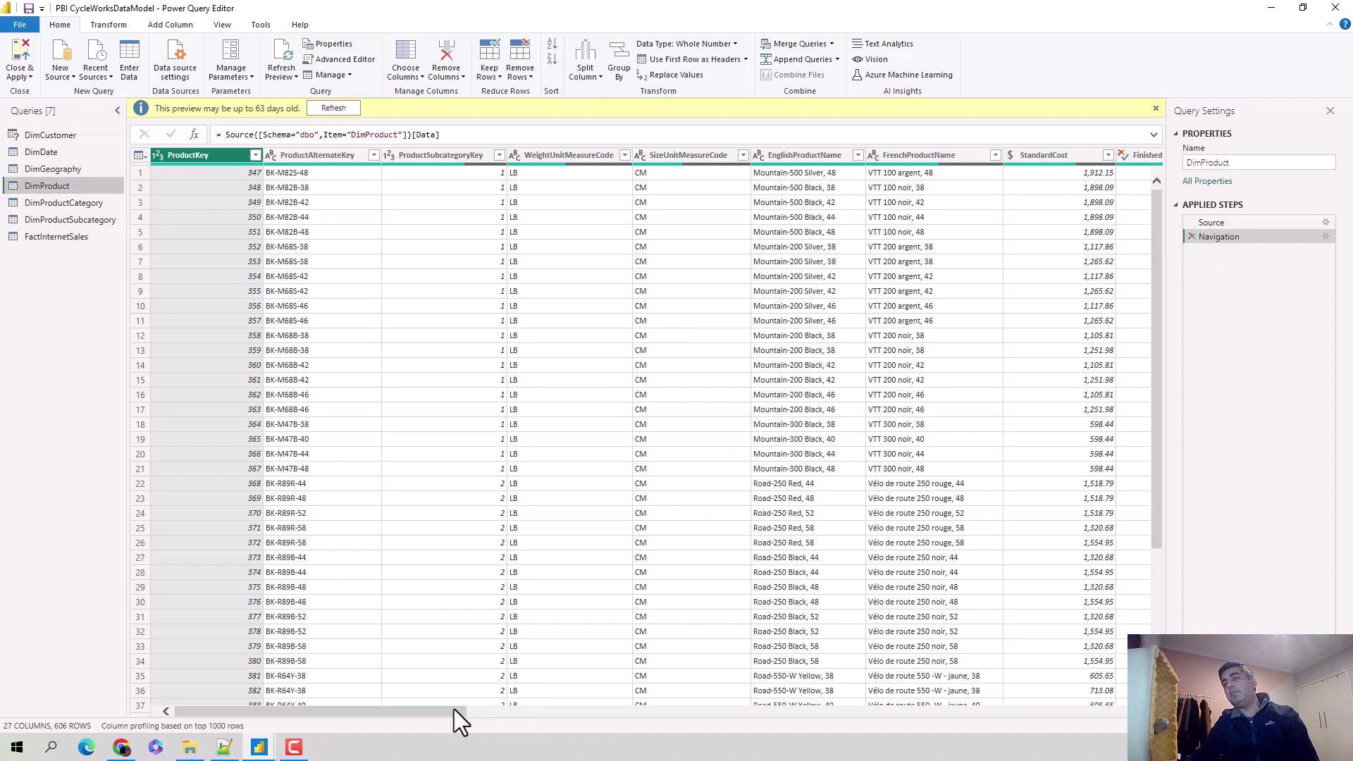
left_click_drag(451, 708, 492, 709)
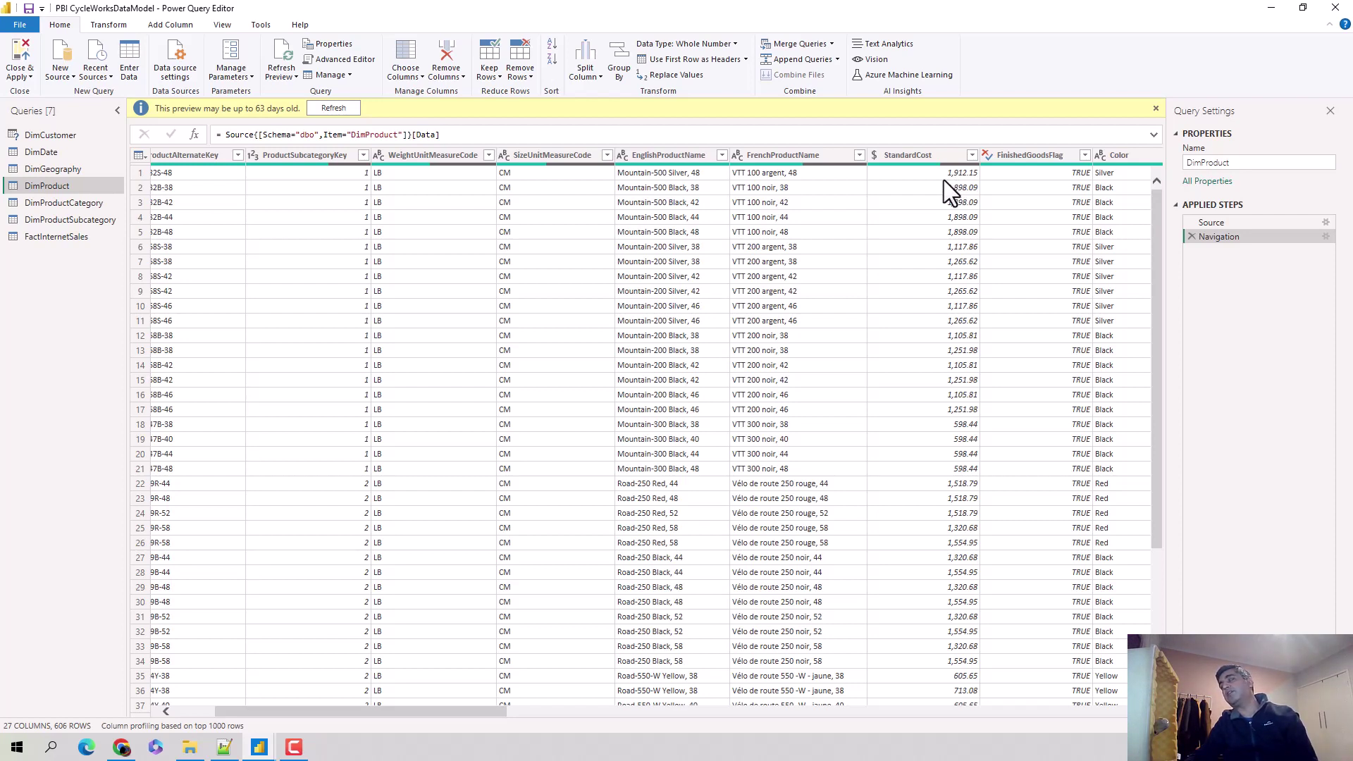
Add a conditional column named StandardCostGrouping from the Add Column tab.
left_click(159, 26)
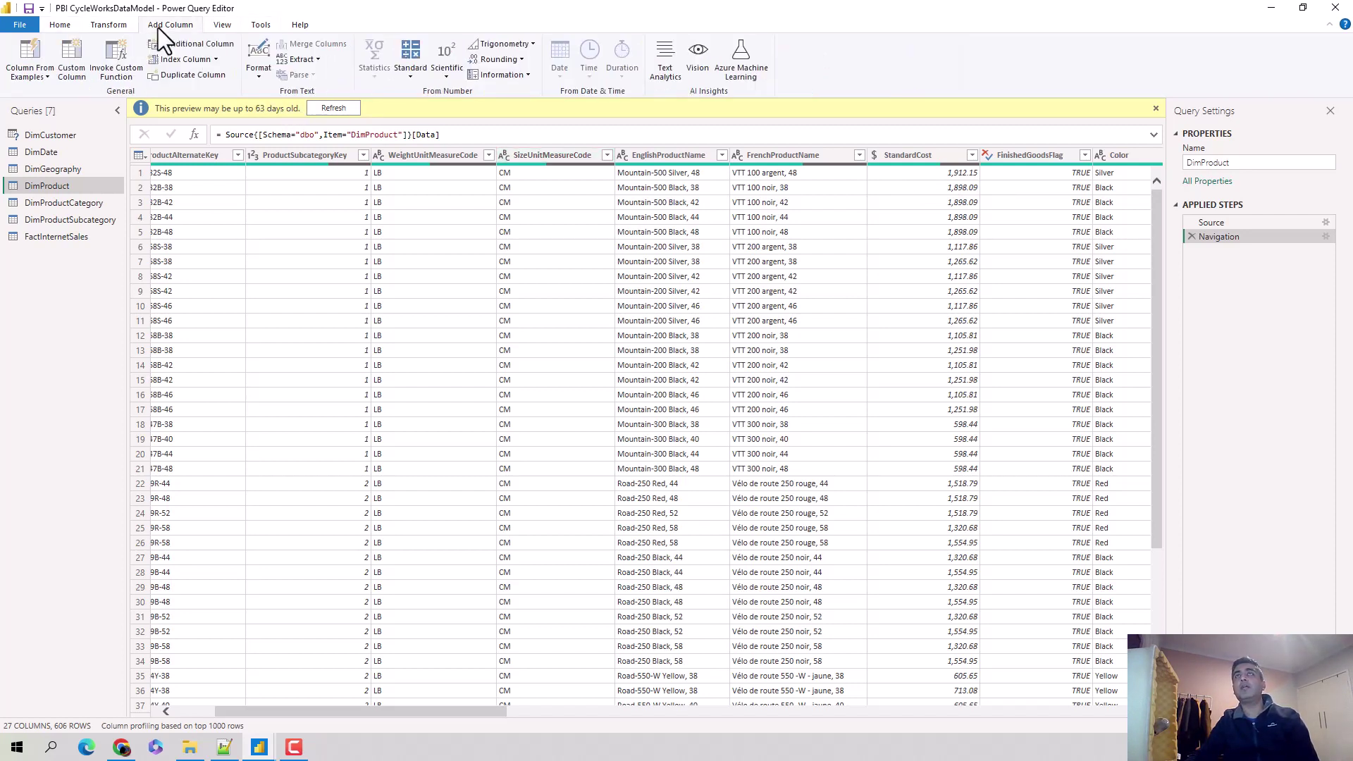
left_click(61, 27)
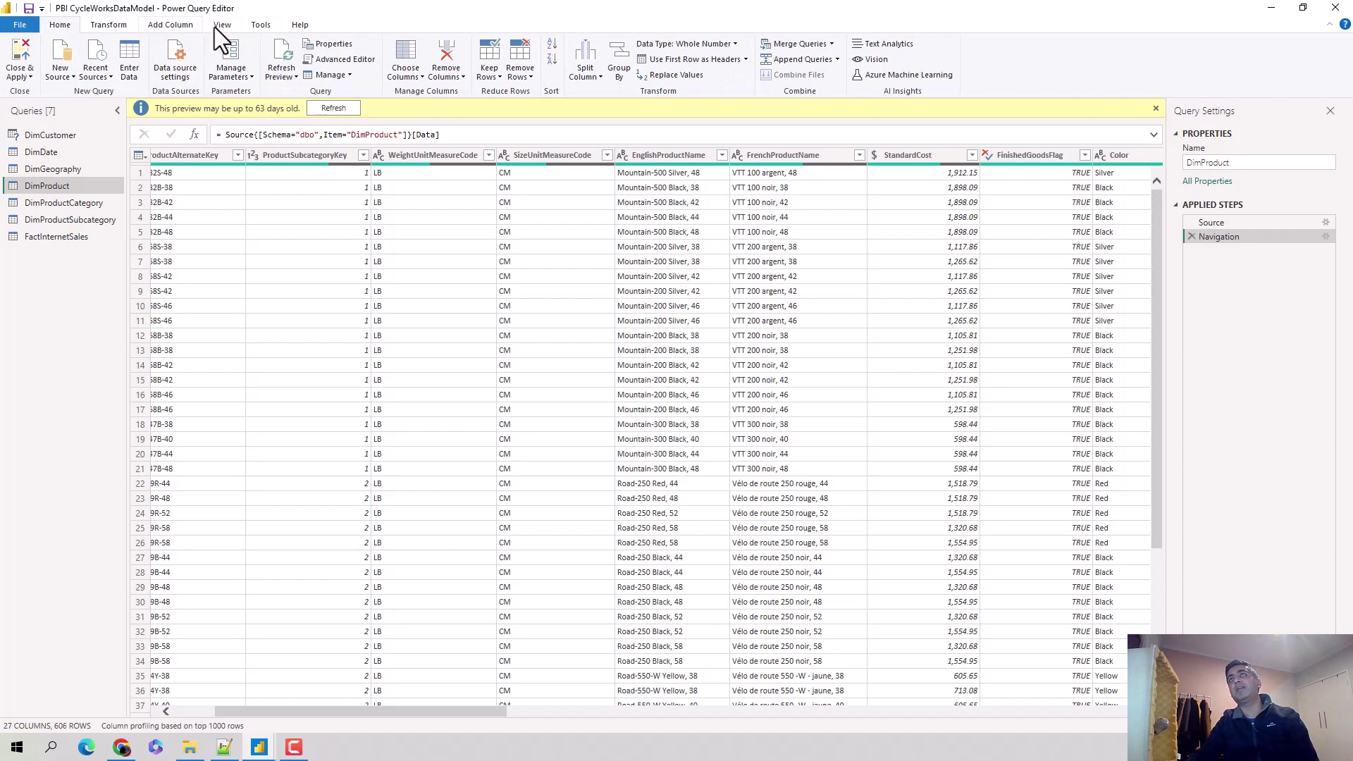
left_click(161, 25)
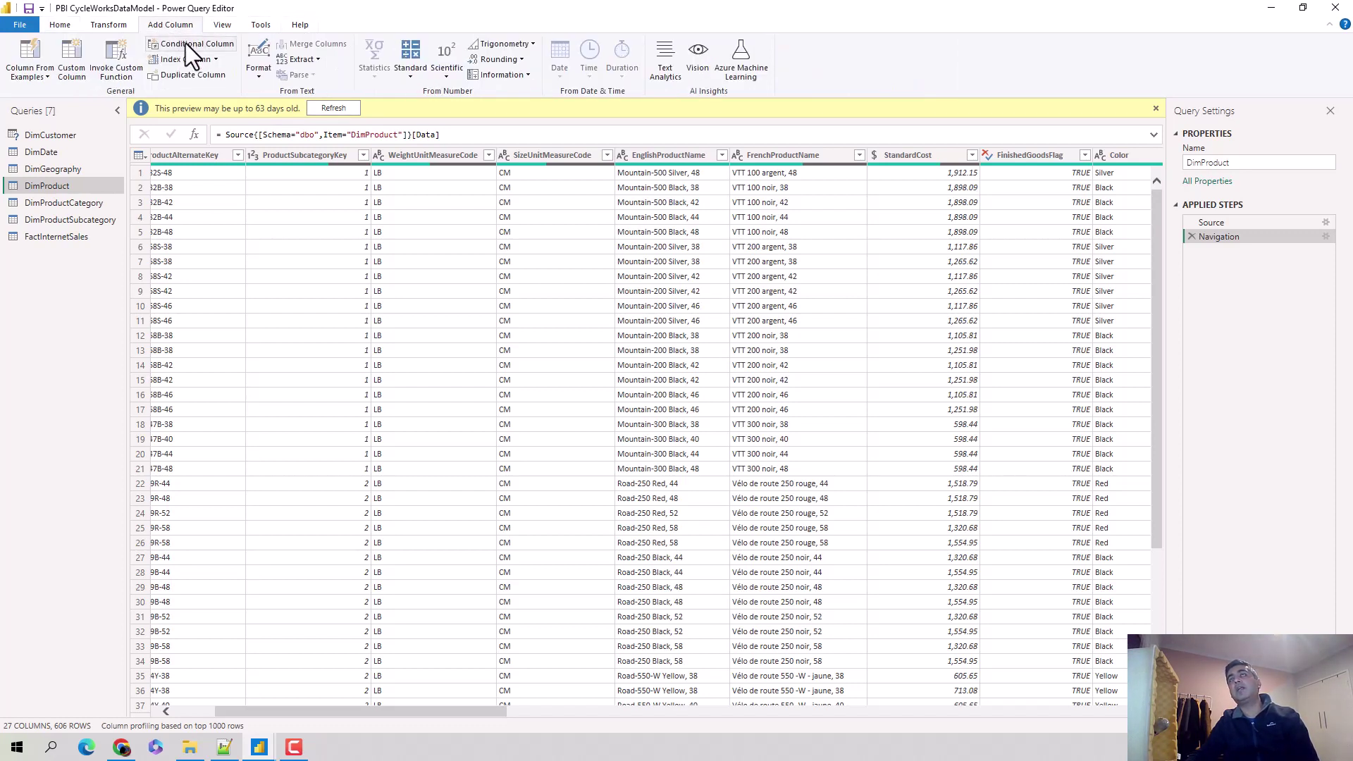
left_click(185, 44)
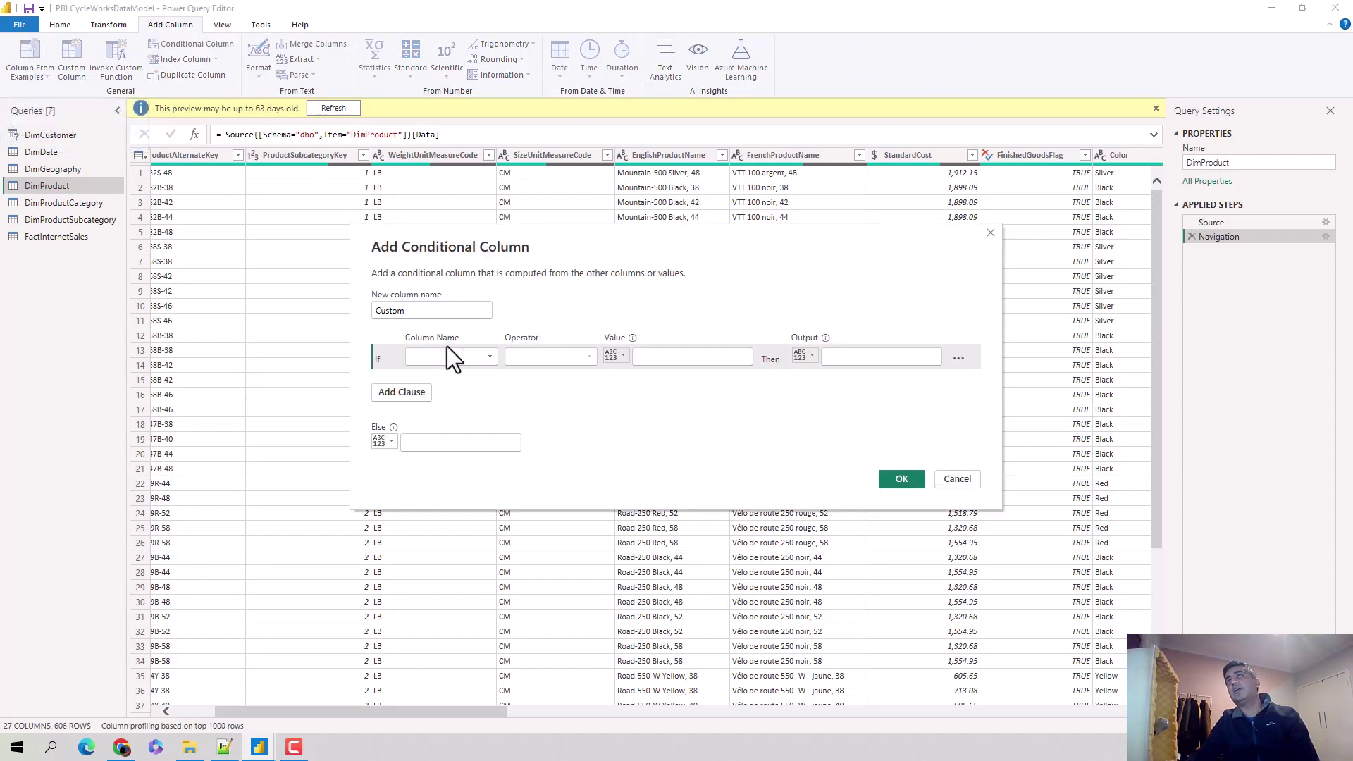
left_click_drag(416, 310, 370, 298)
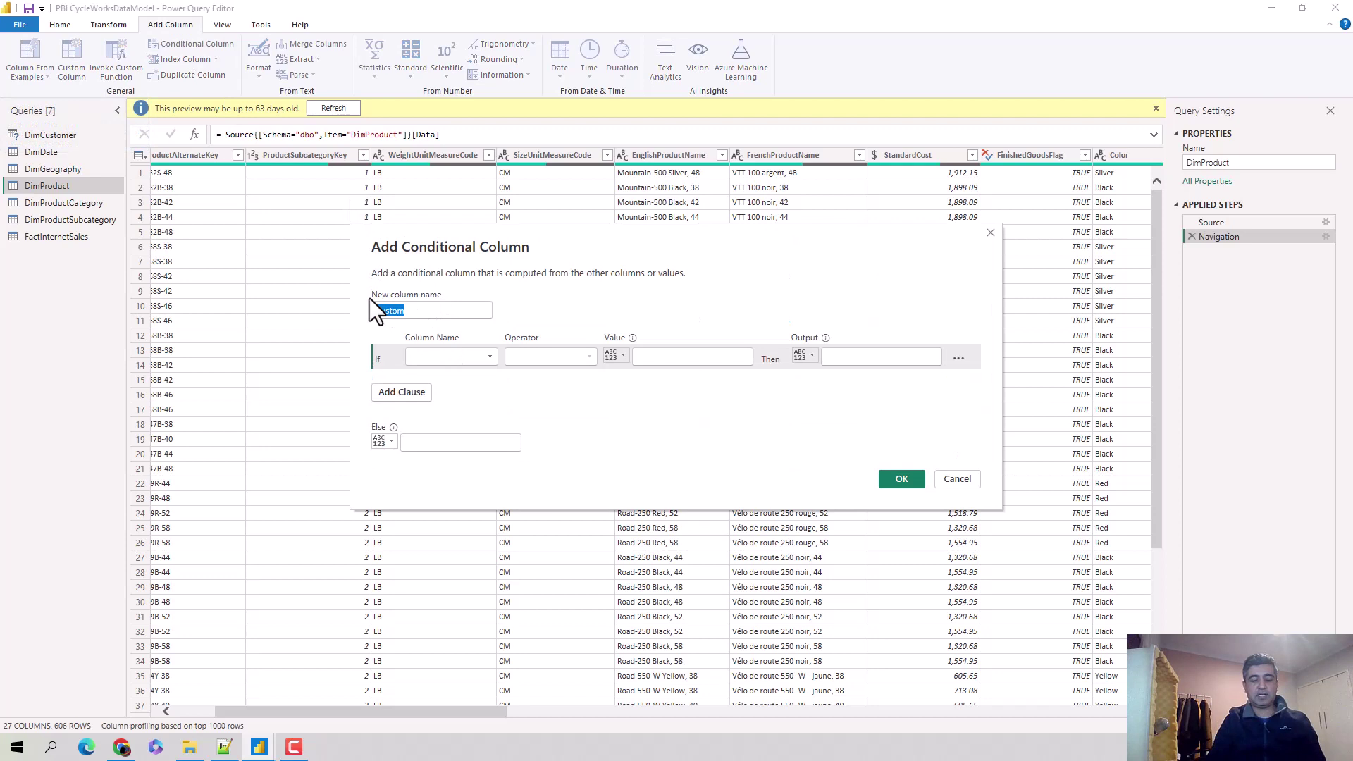
type("Standar")
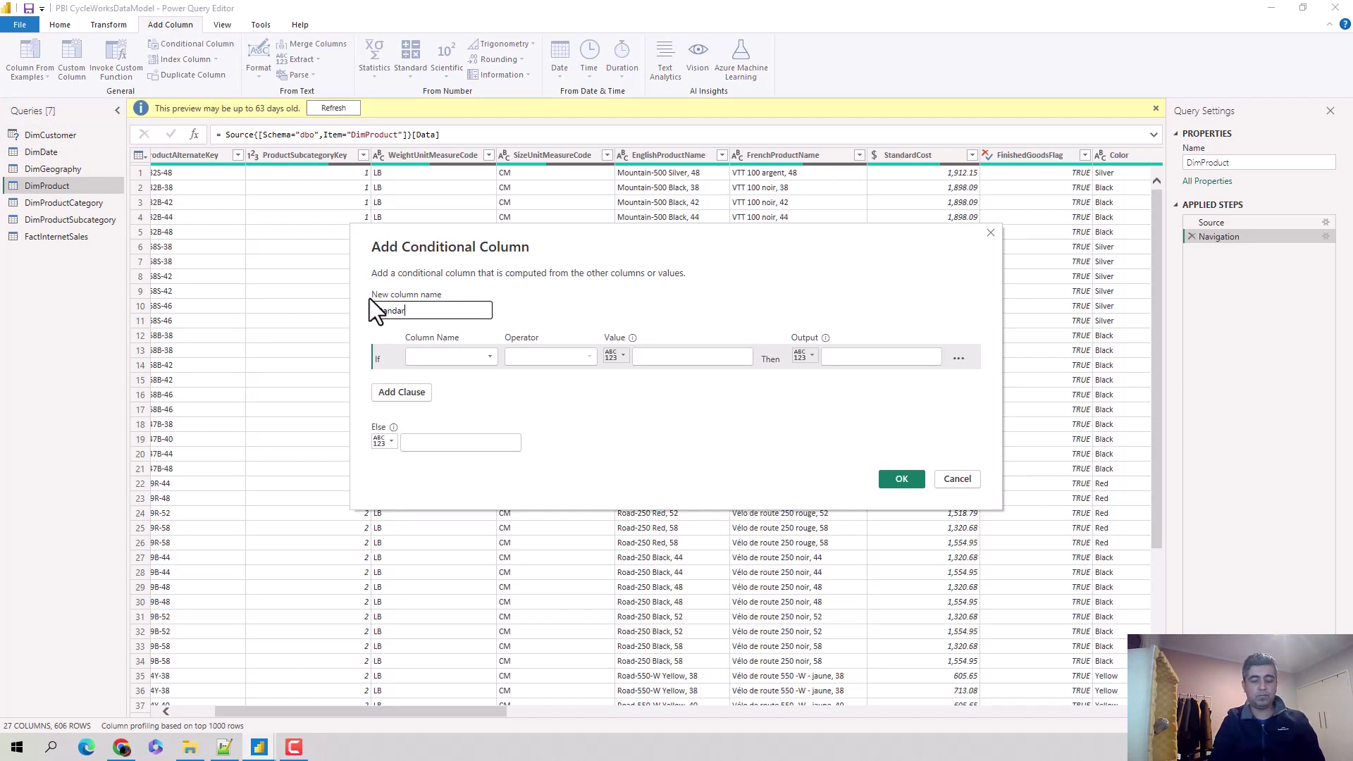
type("dCostGr")
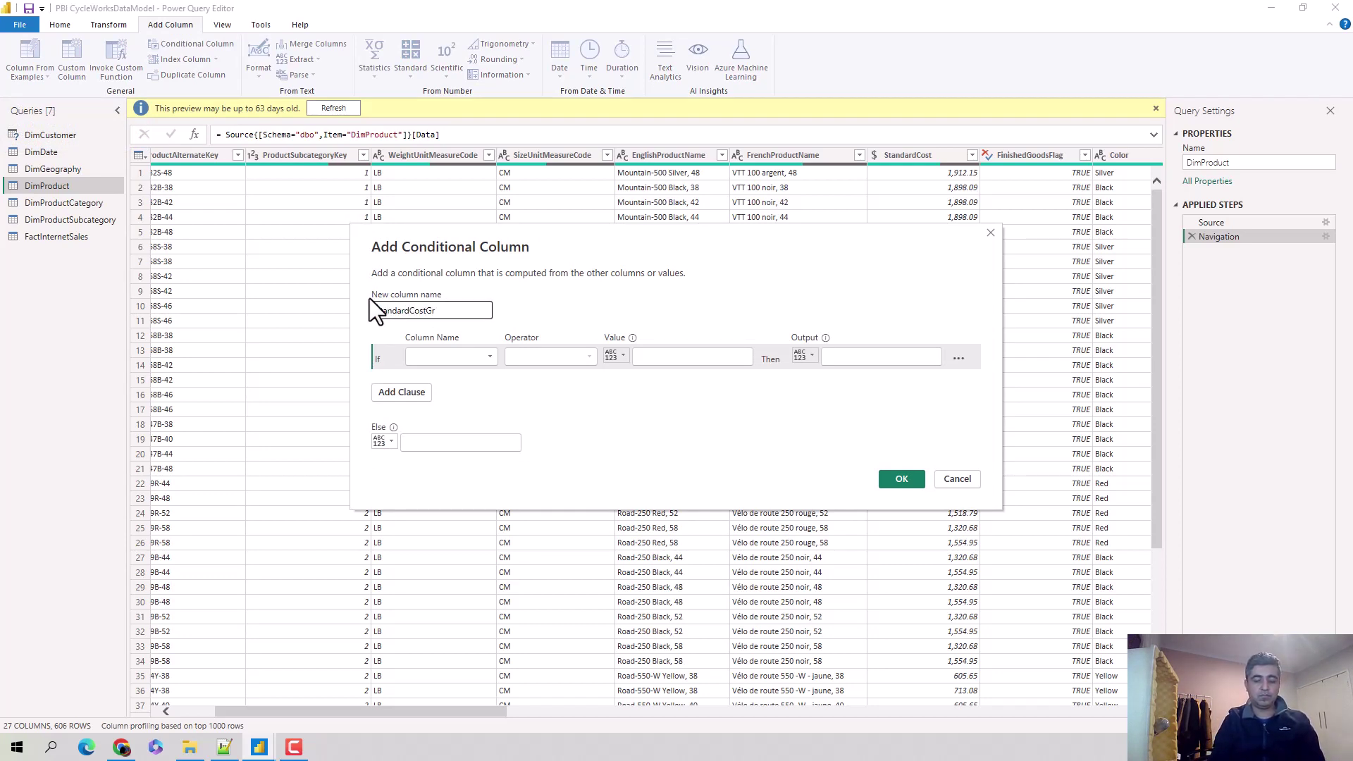
type("ouping")
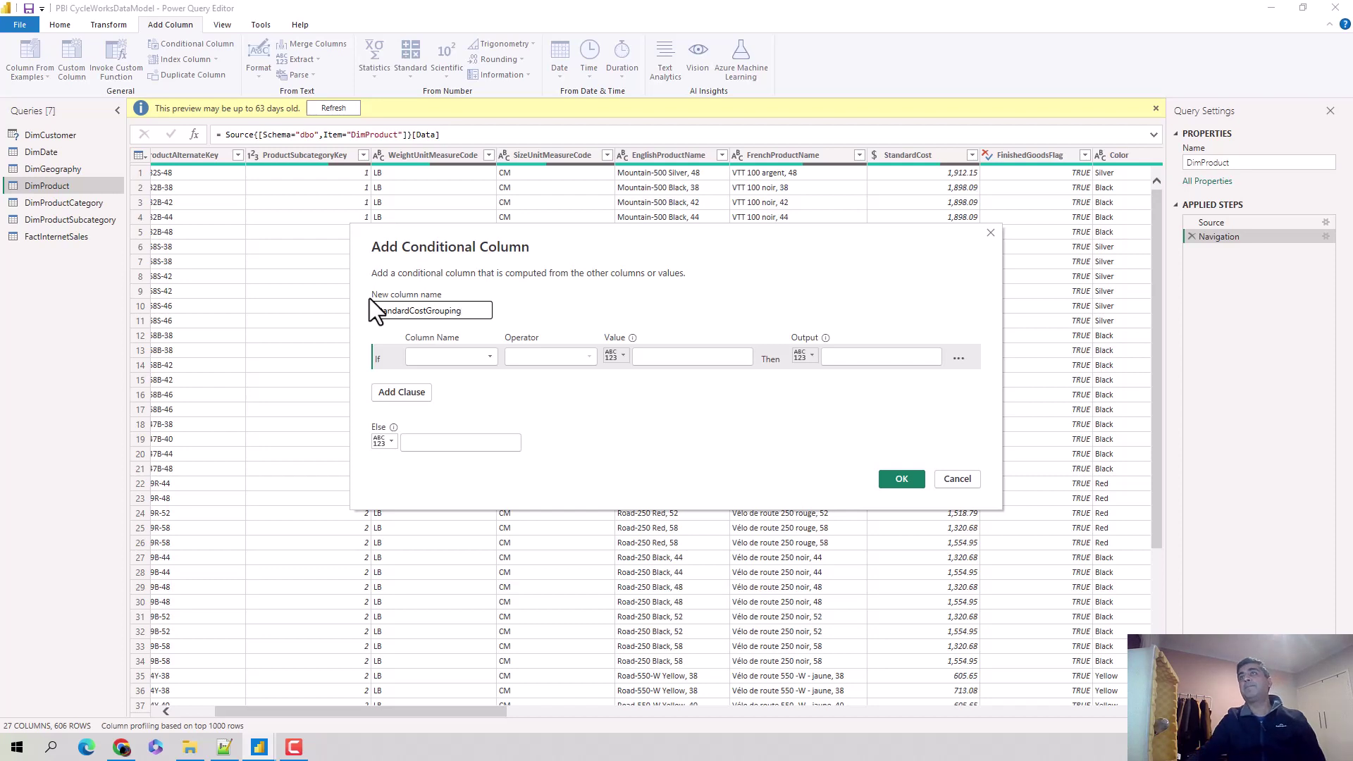
Set the first rule: StandardCost less than 500 gives 'Not Too Expensive'.
left_click(489, 356)
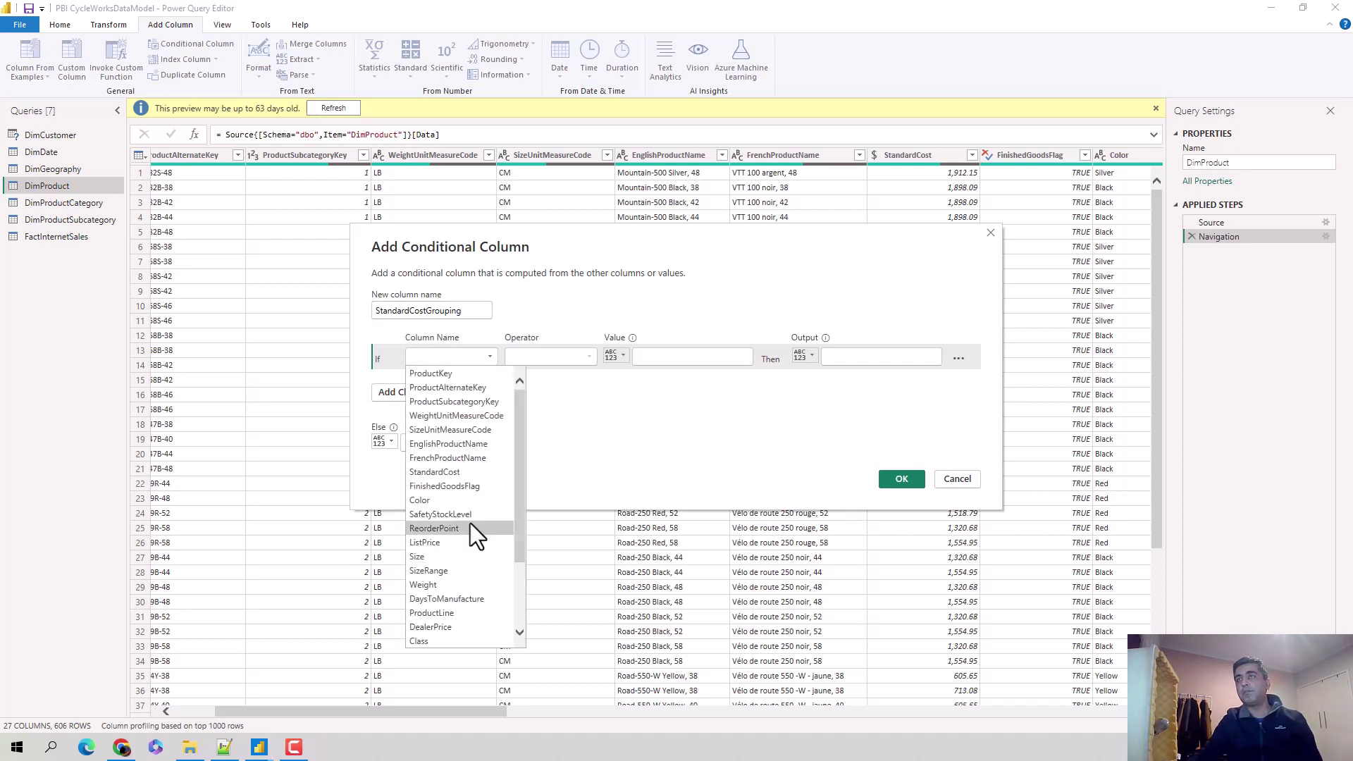
left_click(451, 472)
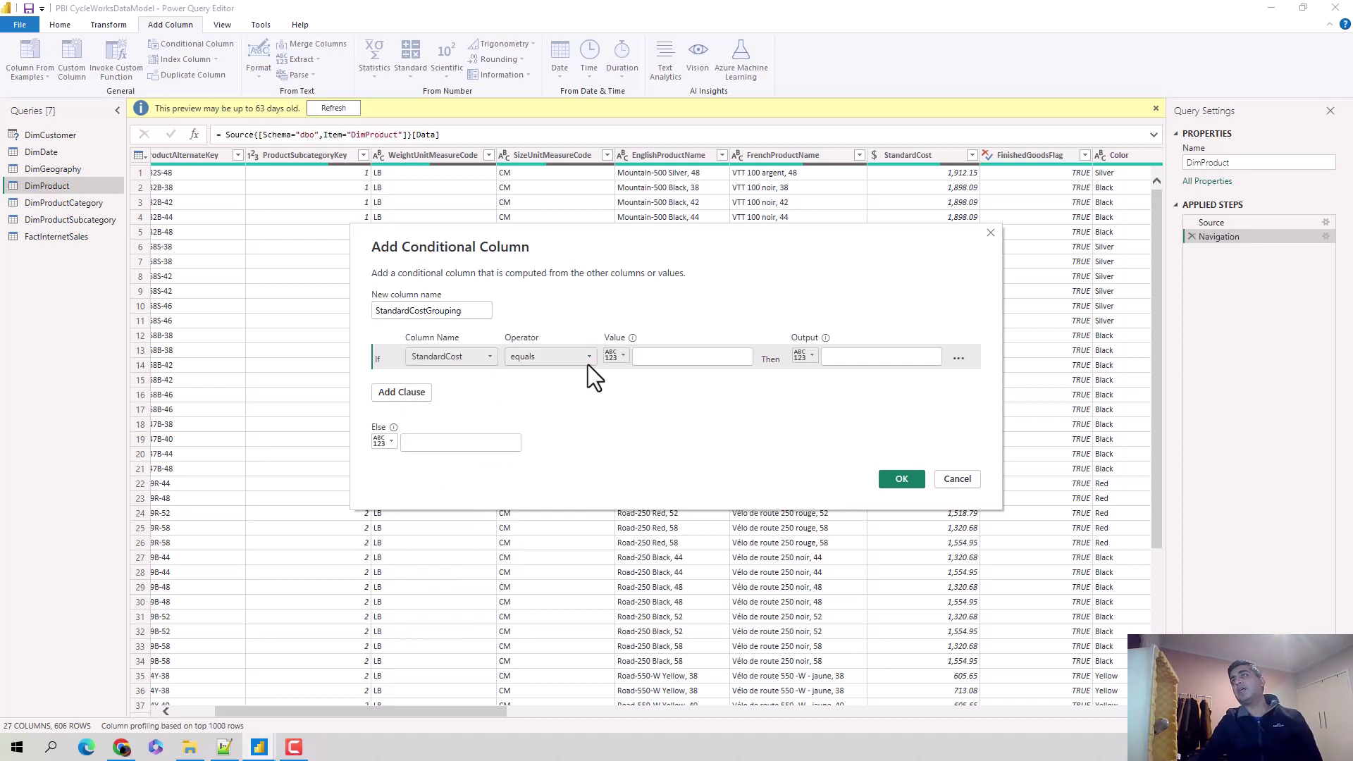
left_click(589, 358)
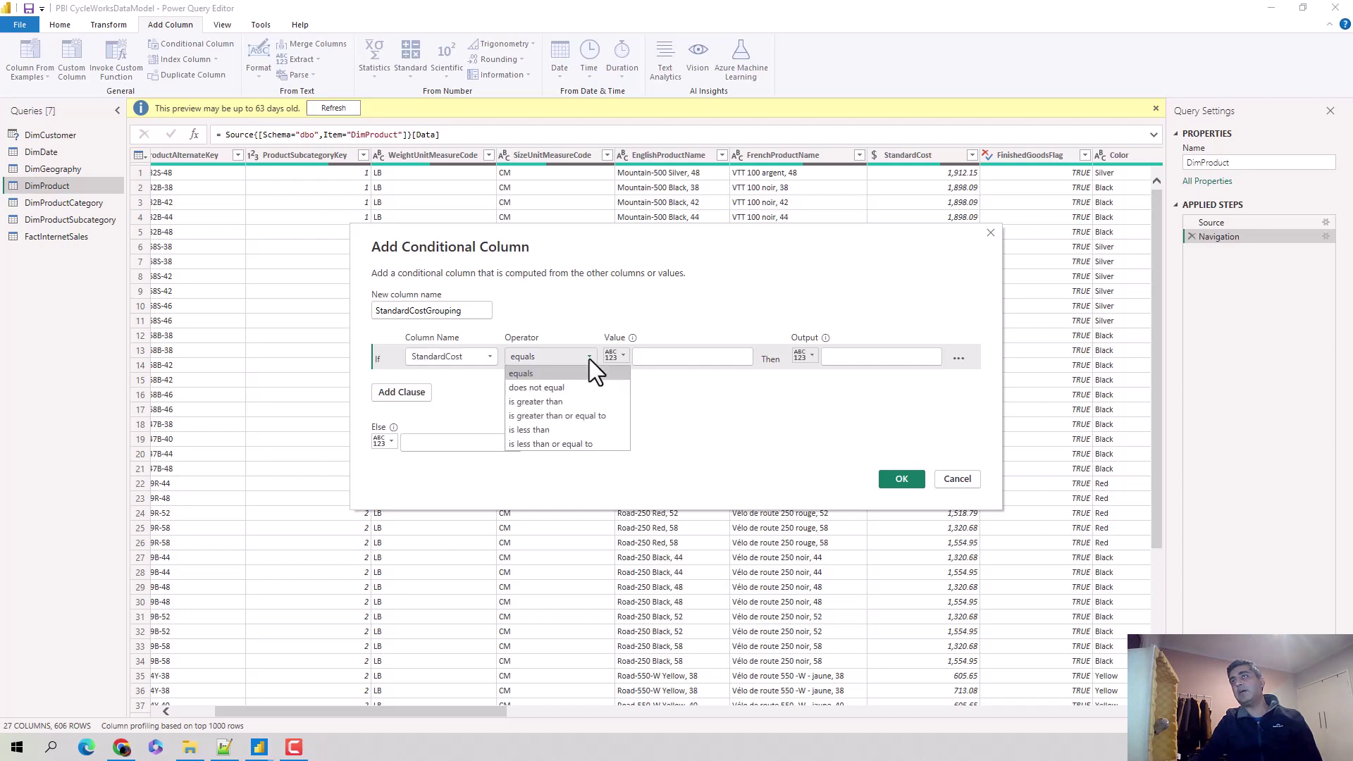
left_click(542, 431)
left_click(662, 359)
type("500")
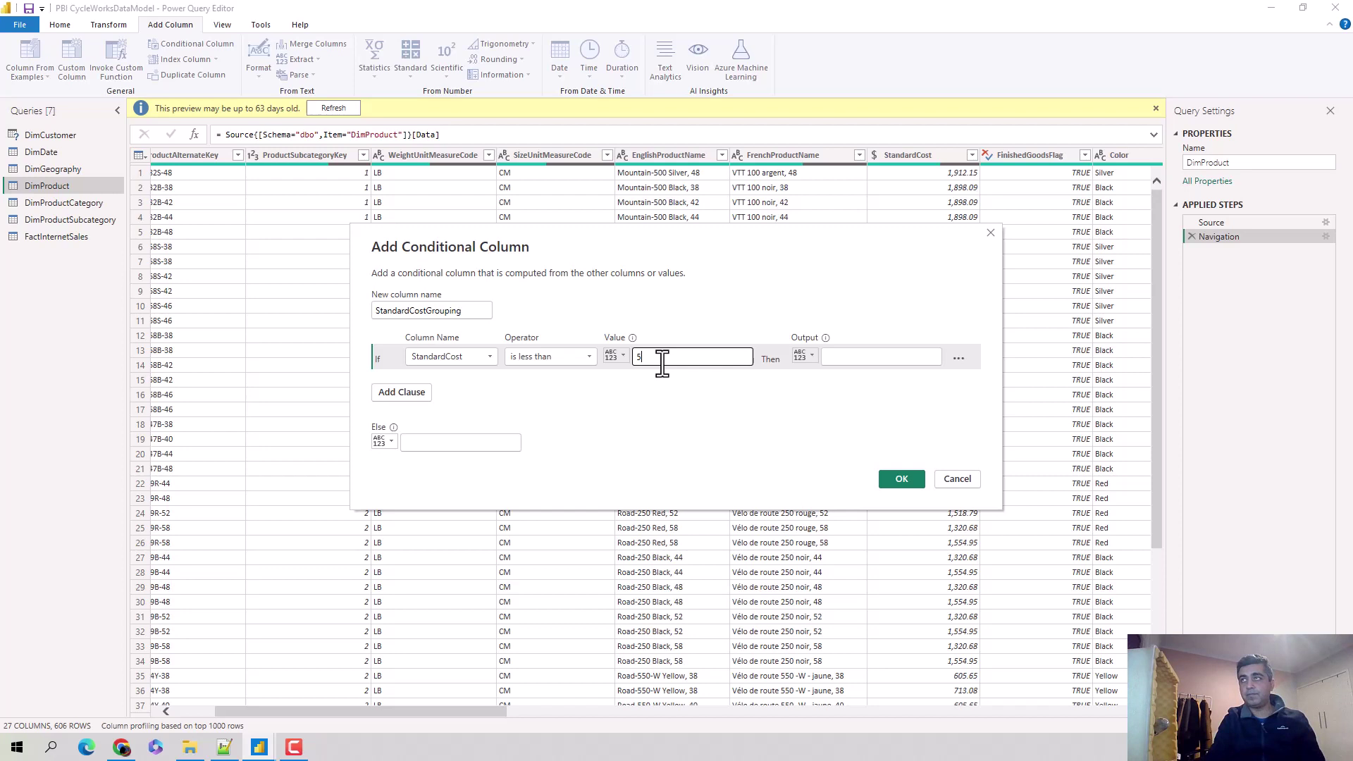
left_click(892, 360)
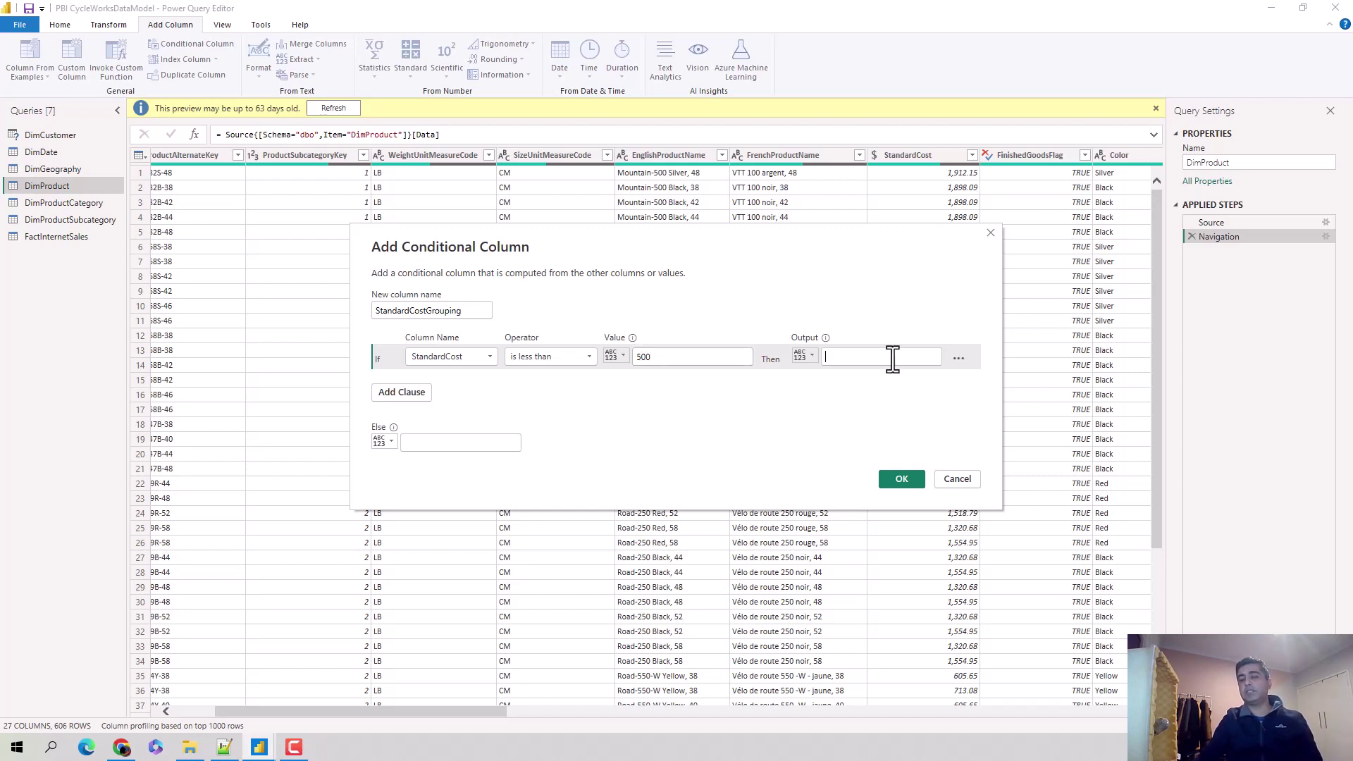
type("No")
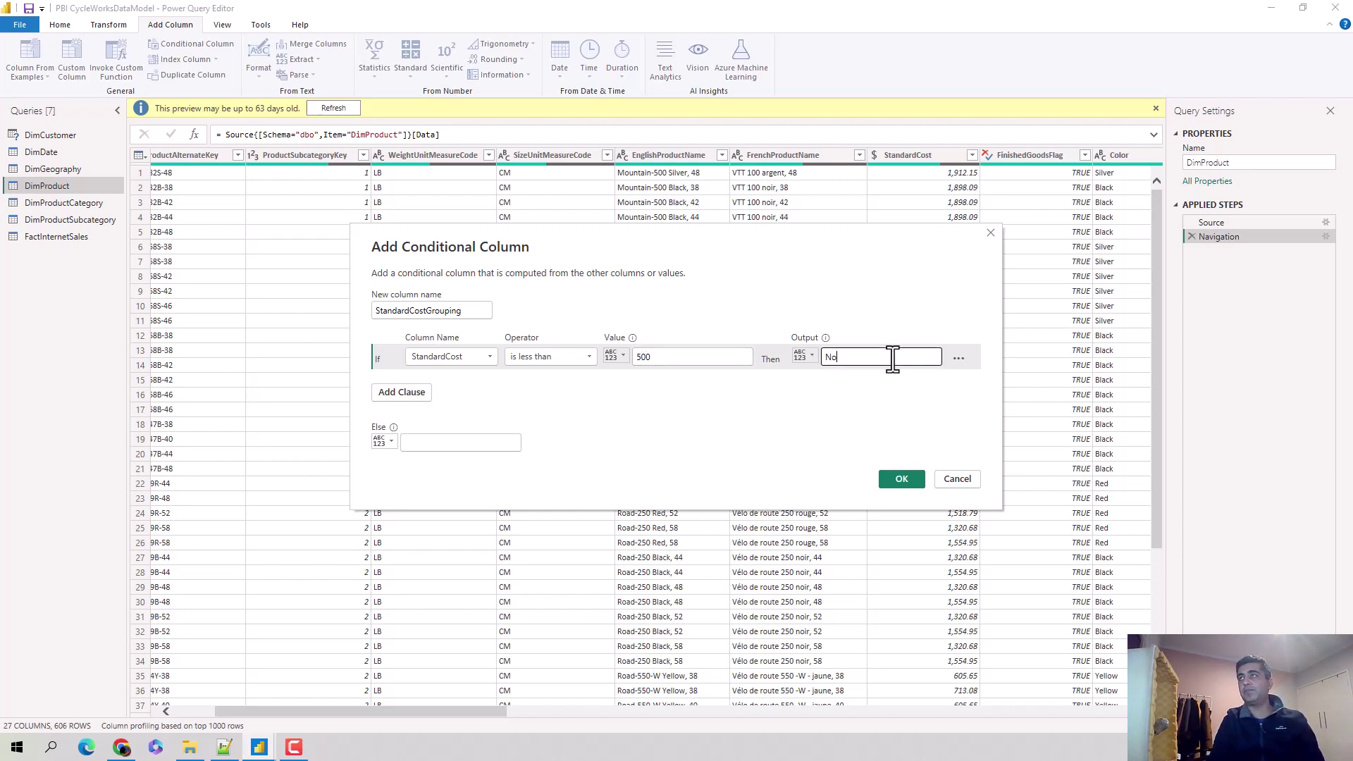
type("t Too E")
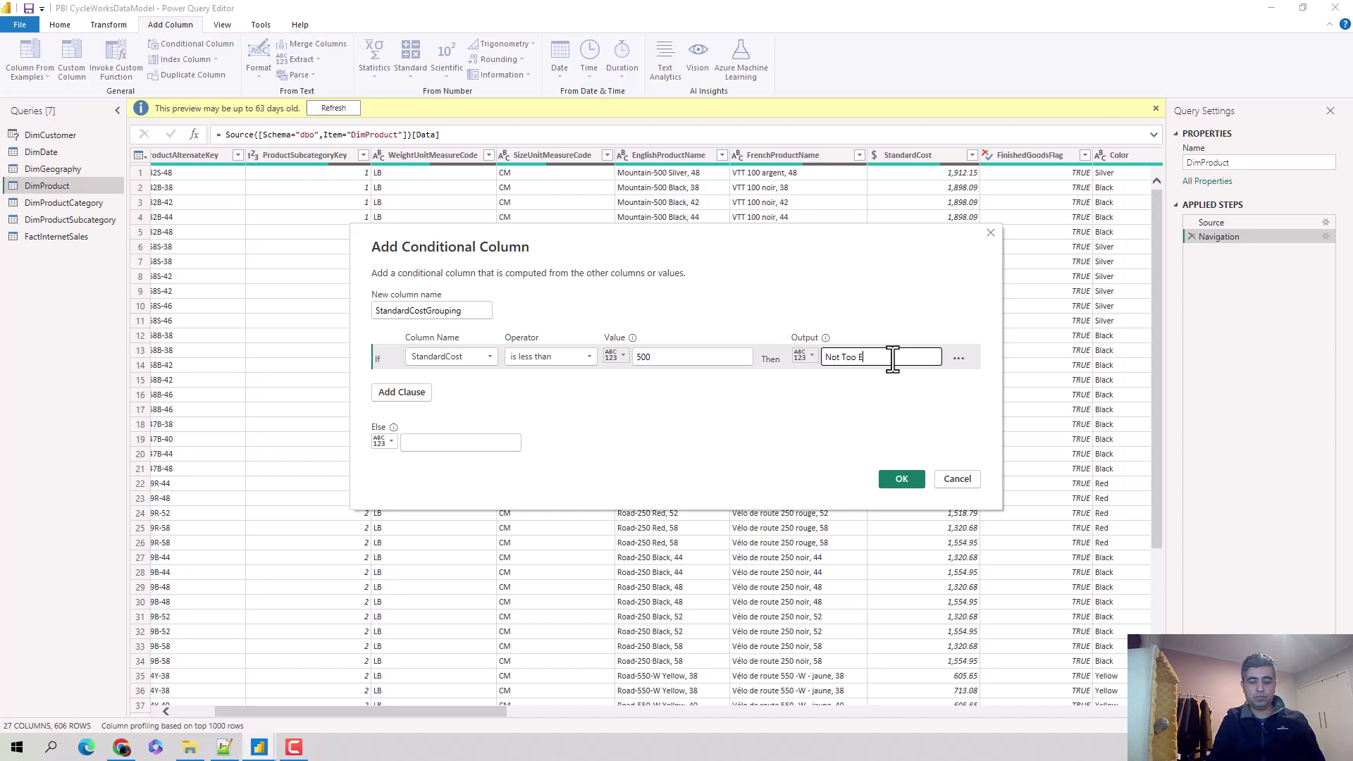
type("xpensive")
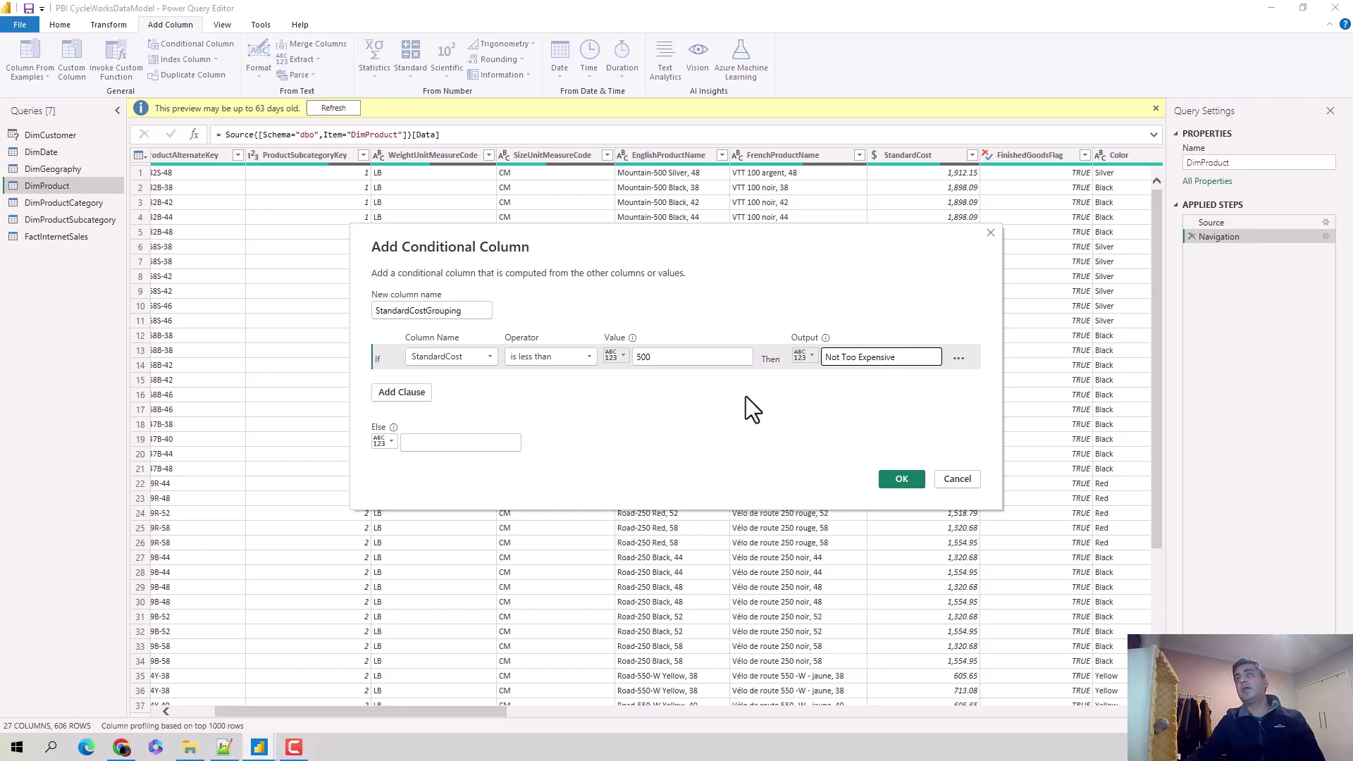
Add a second rule: StandardCost less than 1200 gives 'Medium Expensive'.
left_click(396, 393)
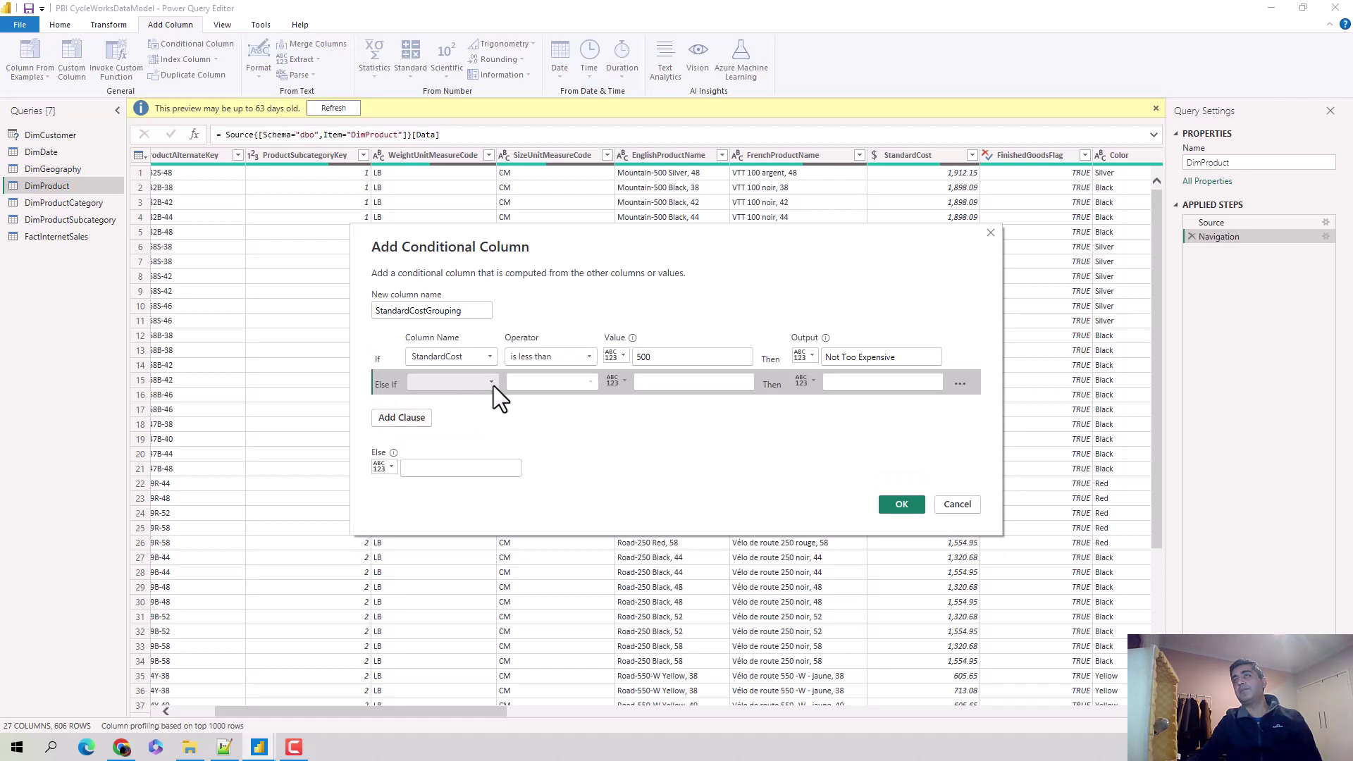
left_click(493, 386)
left_click(467, 496)
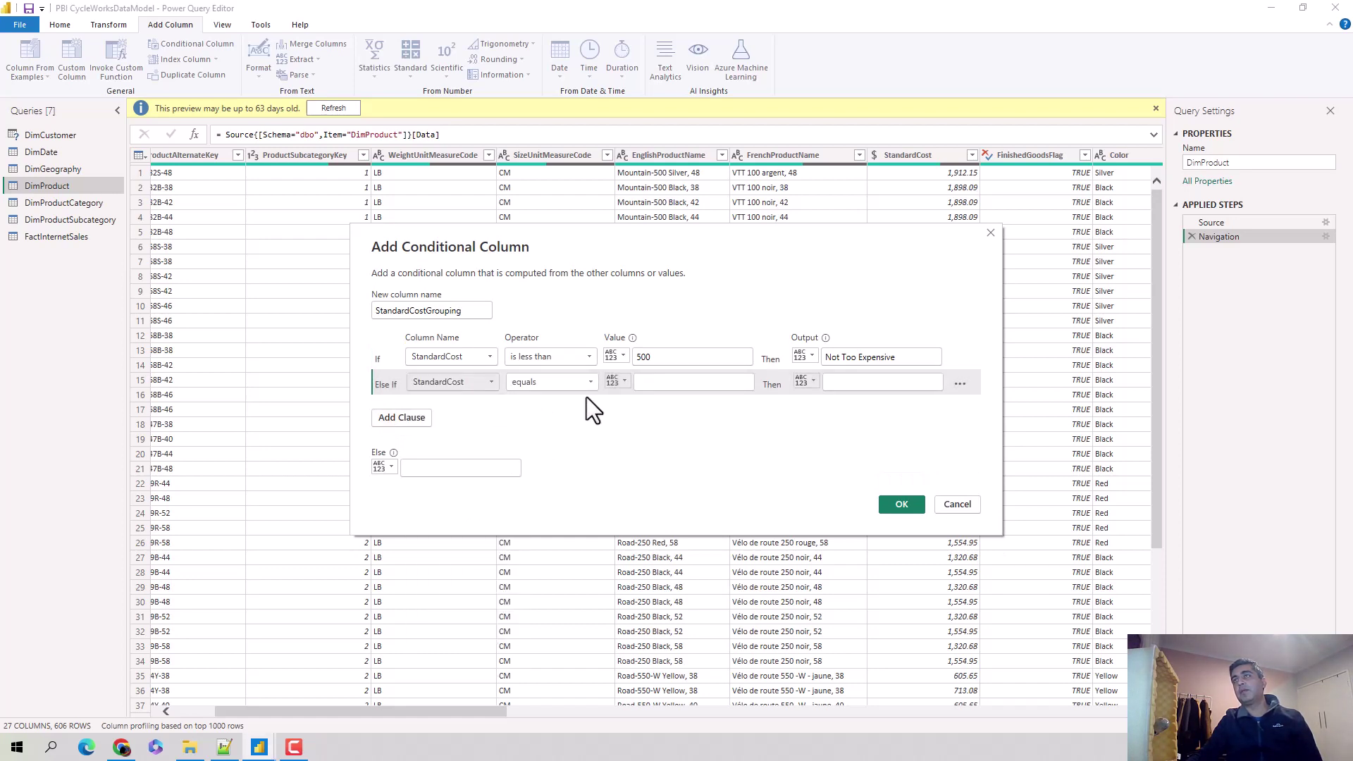
left_click(594, 380)
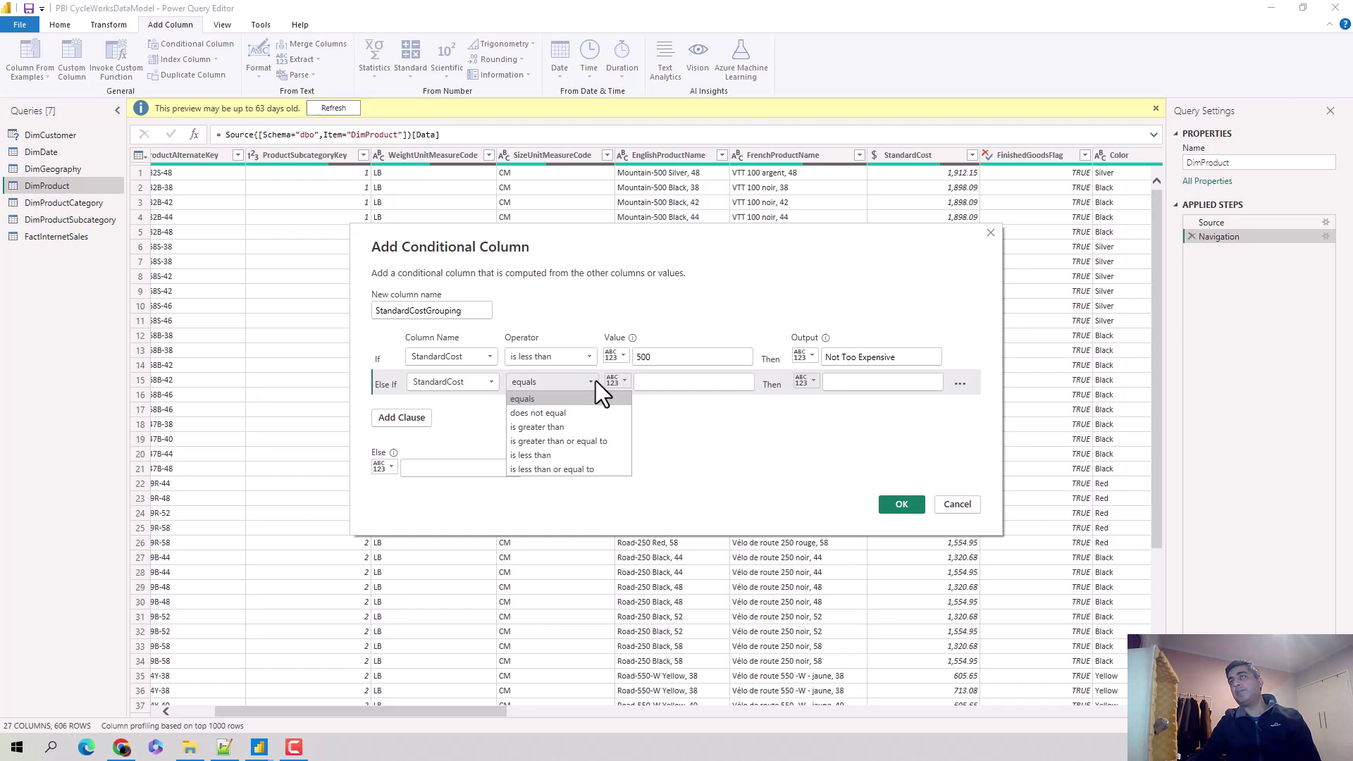
left_click(577, 456)
left_click(706, 382)
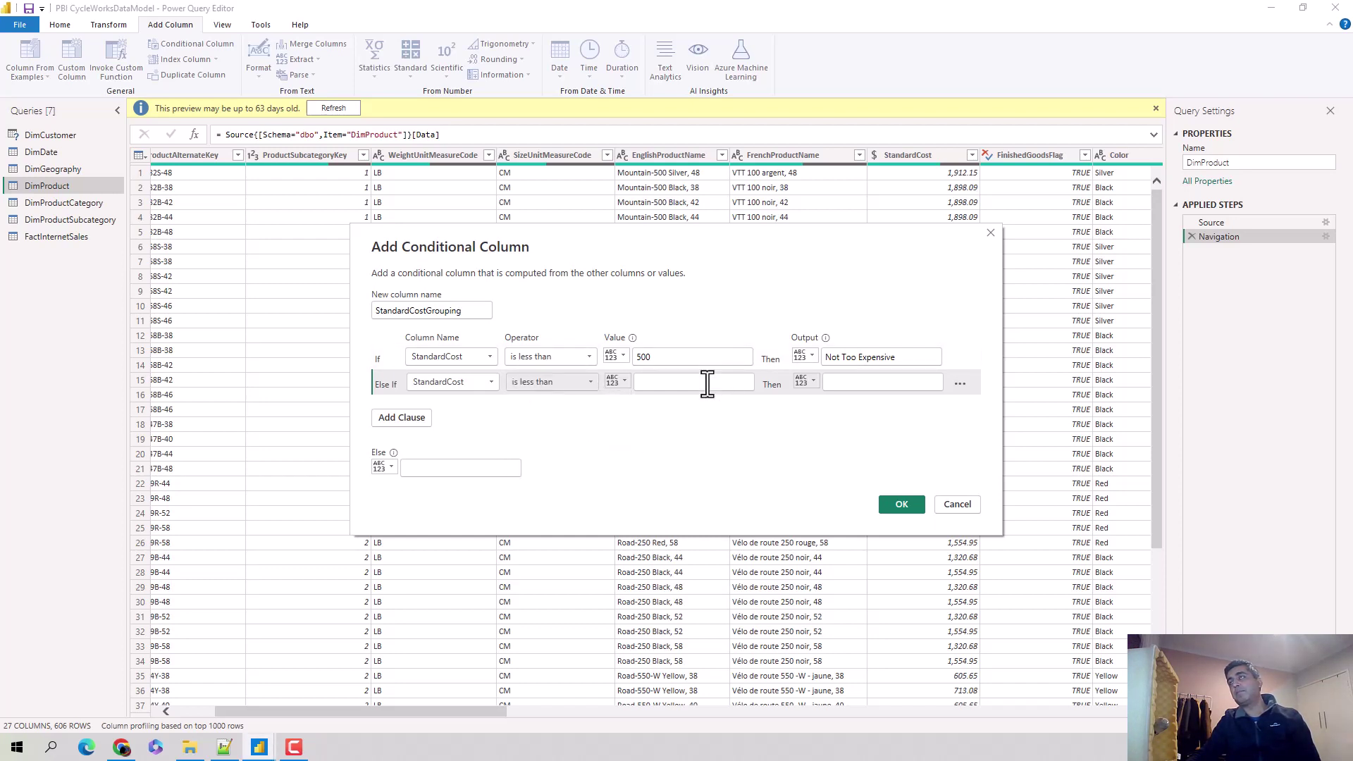
type("1200")
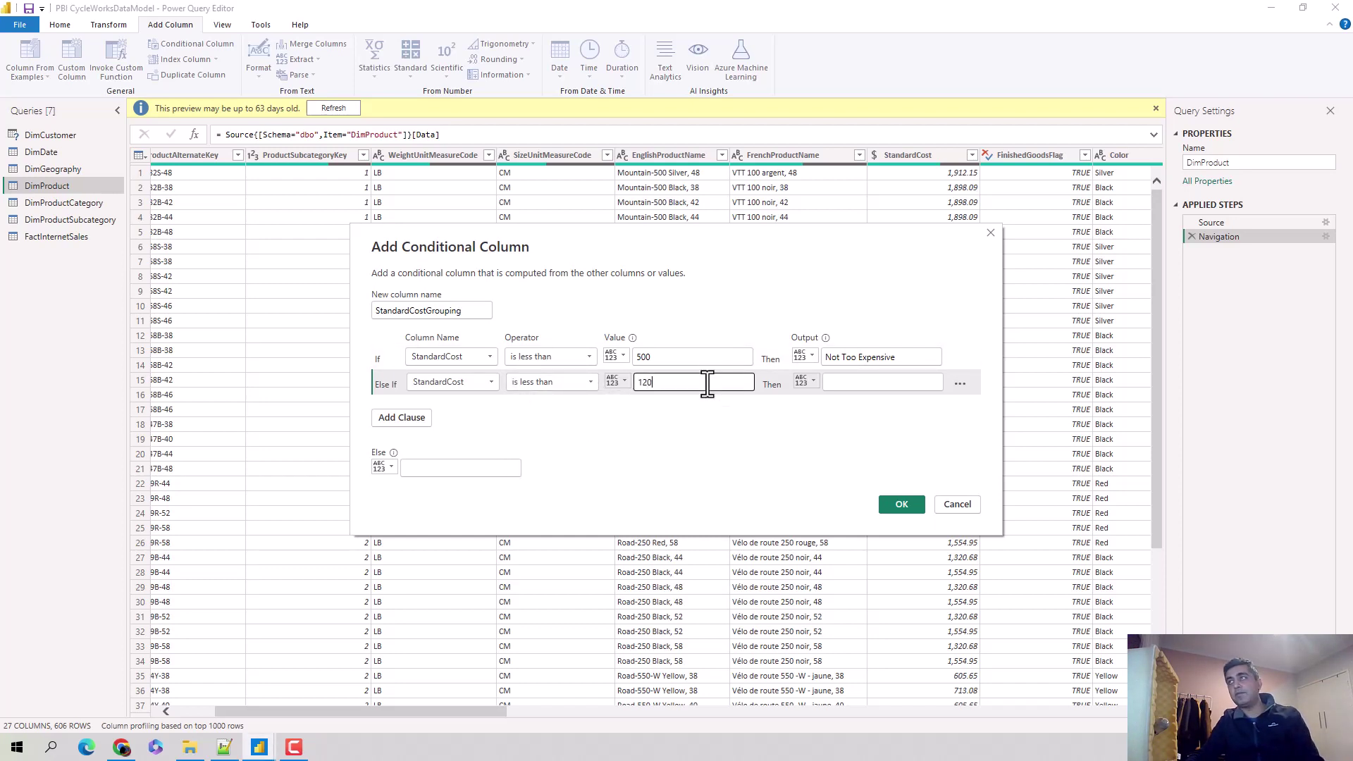
left_click(891, 384)
type("Medium ")
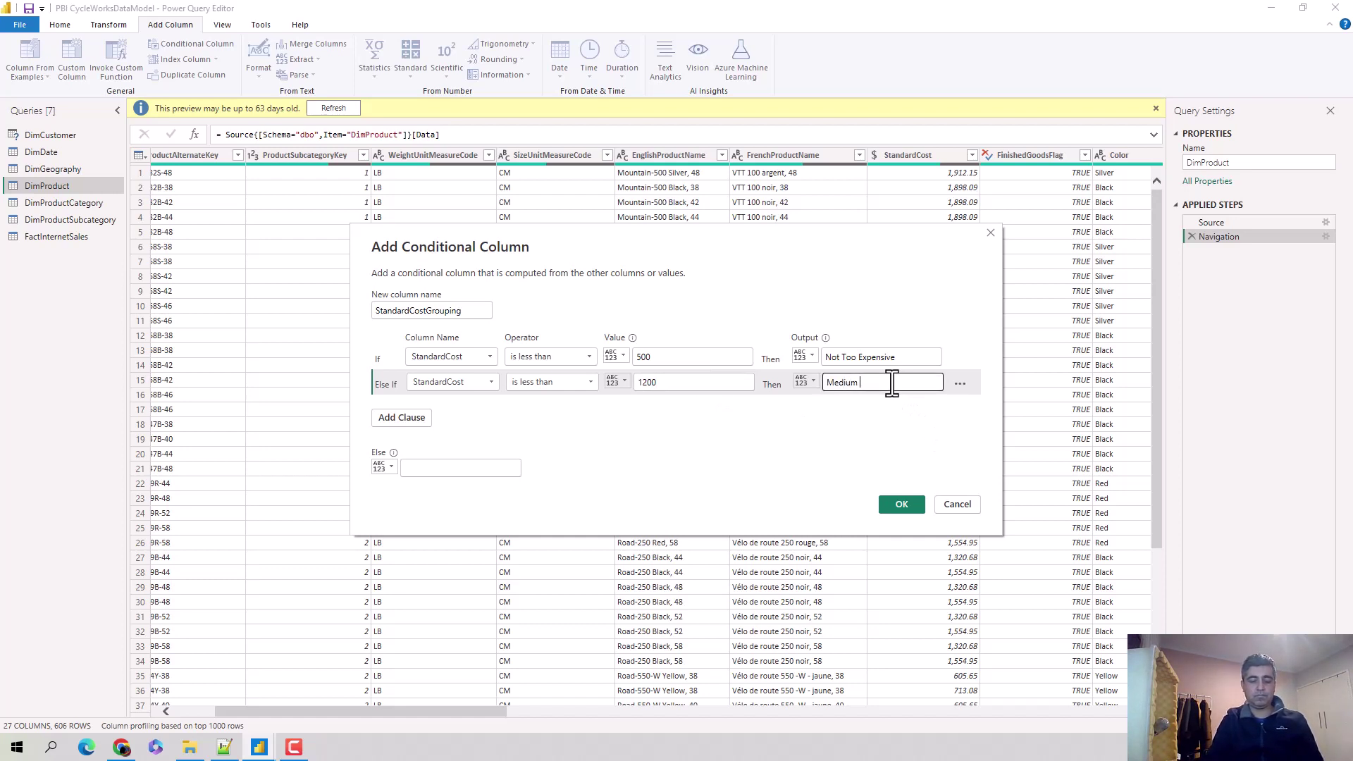
type("Expensi")
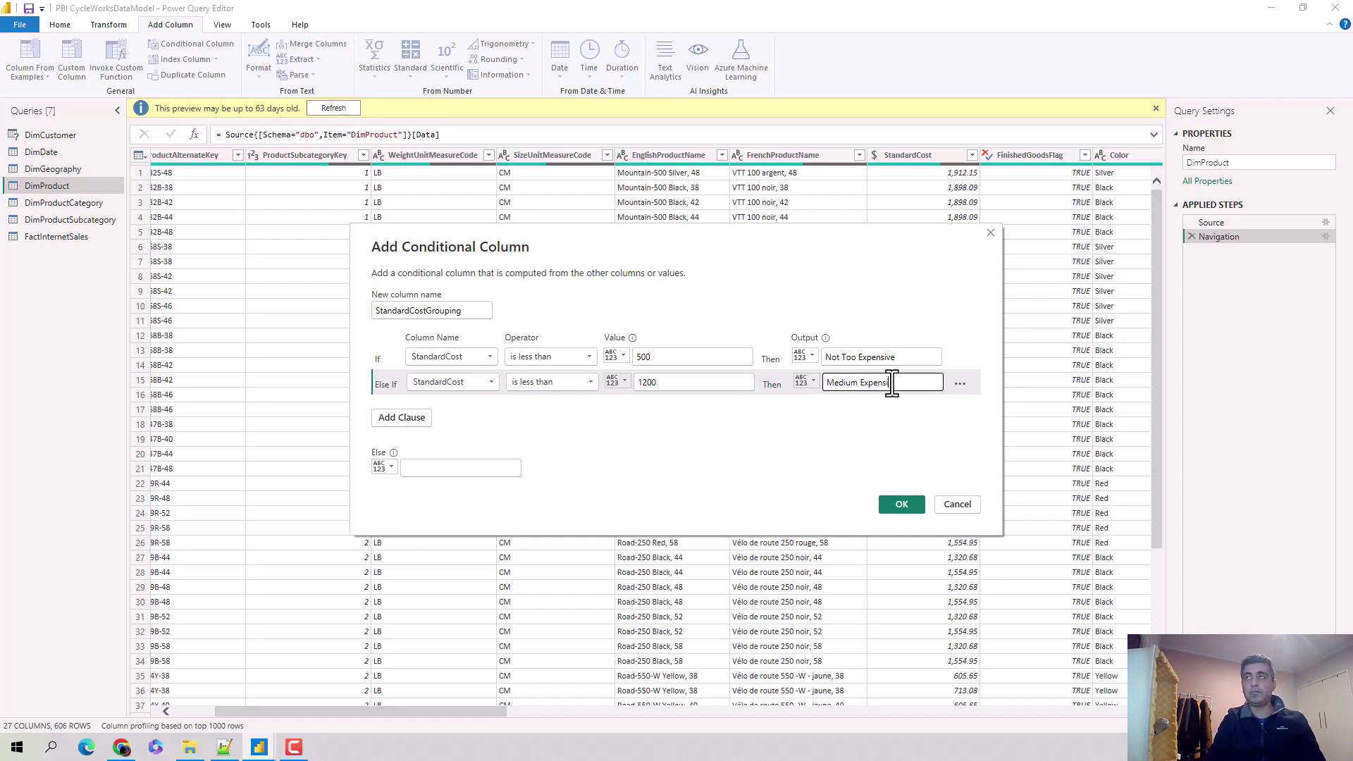
type("ve")
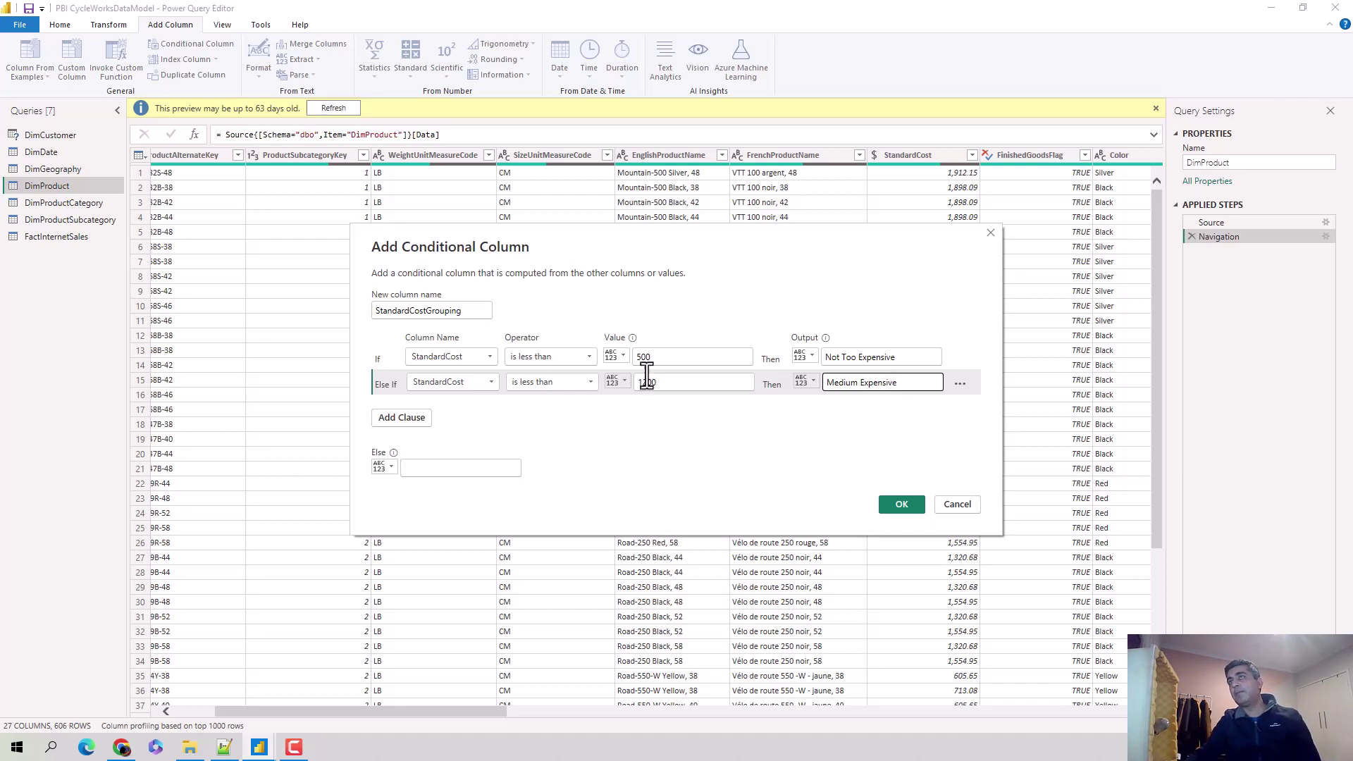
Add a third rule, StandardCost ≥ 1200 gives 'Expensive', with Else 'Not Applicable'.
left_click(408, 420)
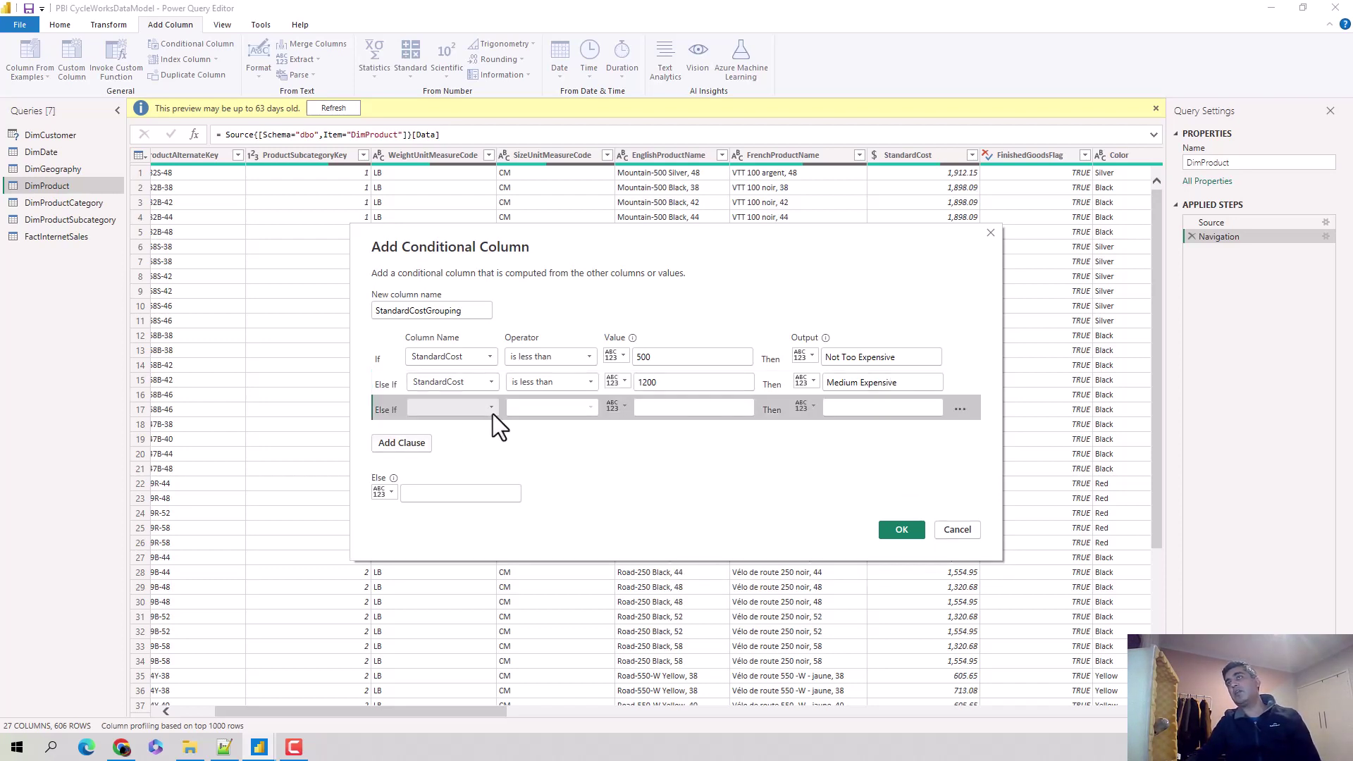
left_click(491, 412)
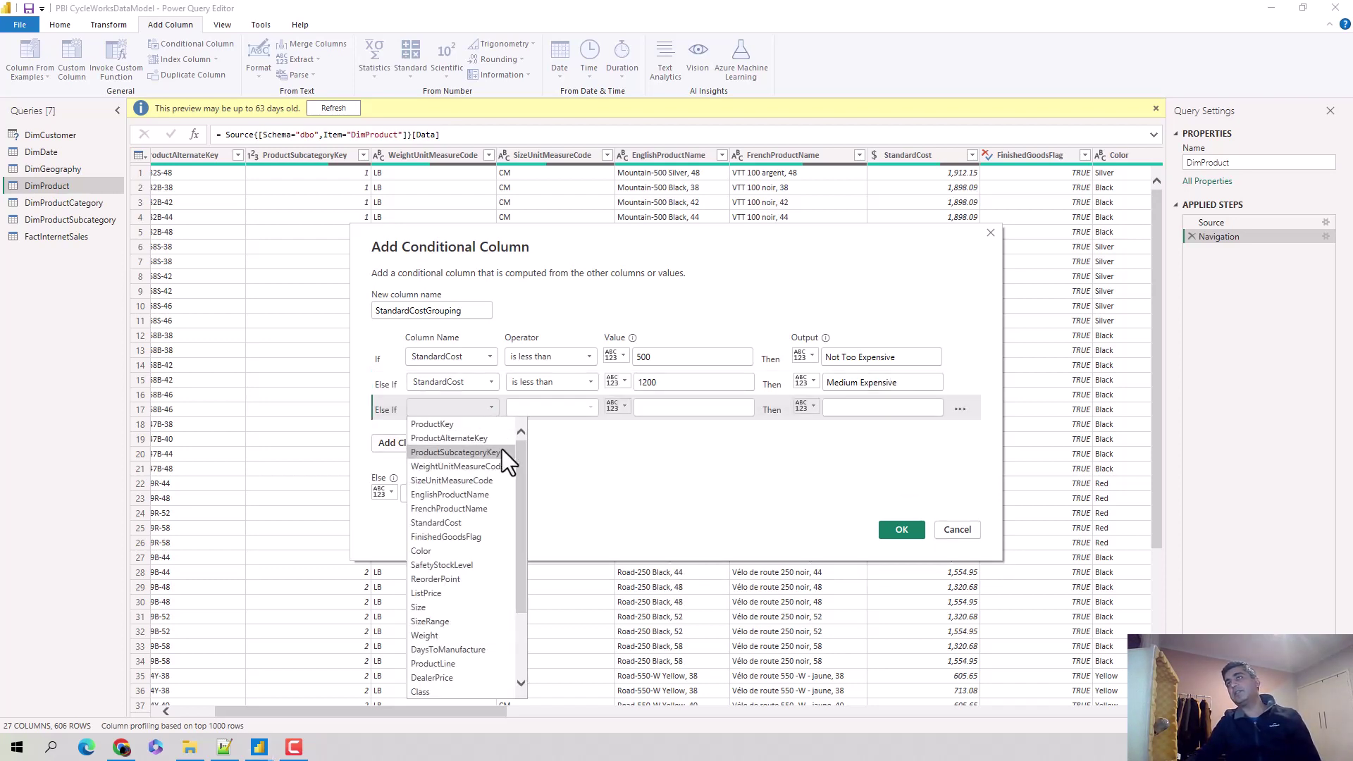
left_click(459, 522)
left_click(589, 408)
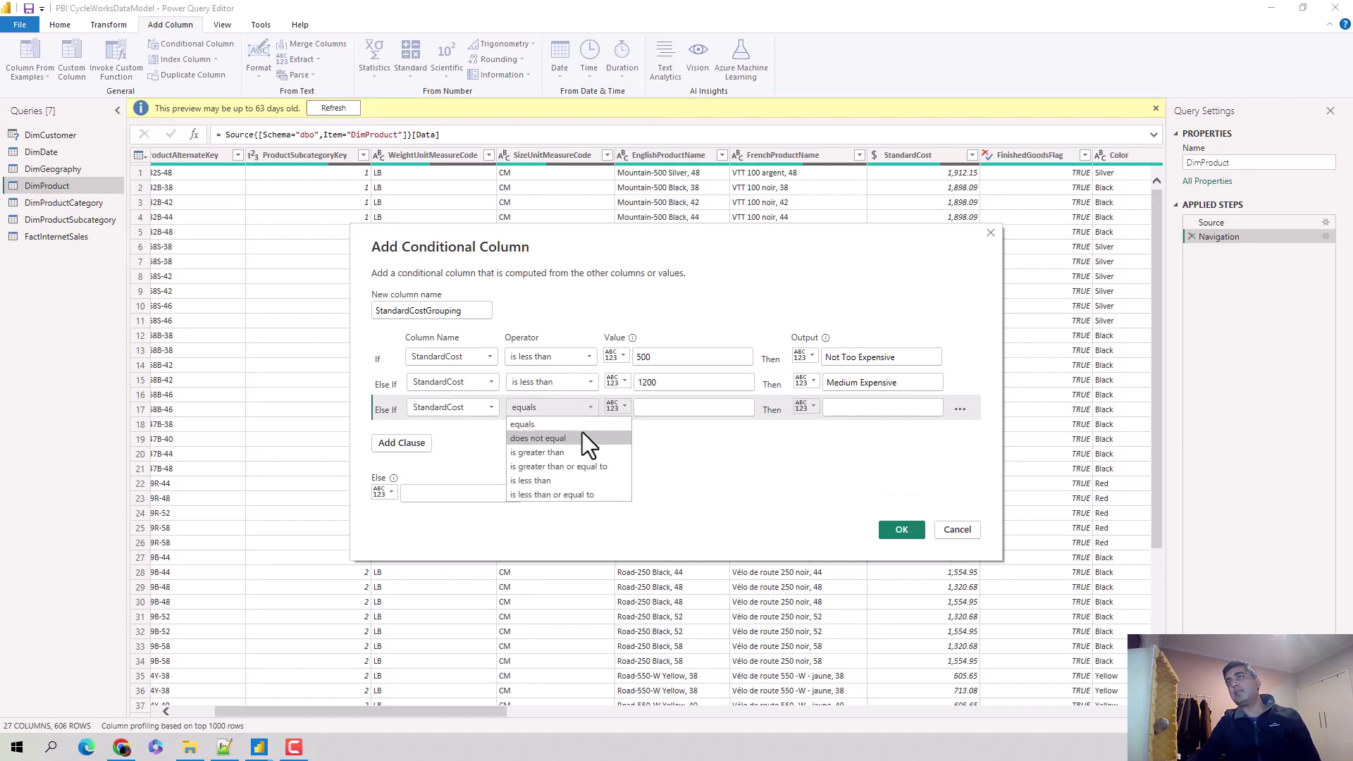
left_click(580, 467)
left_click(666, 410)
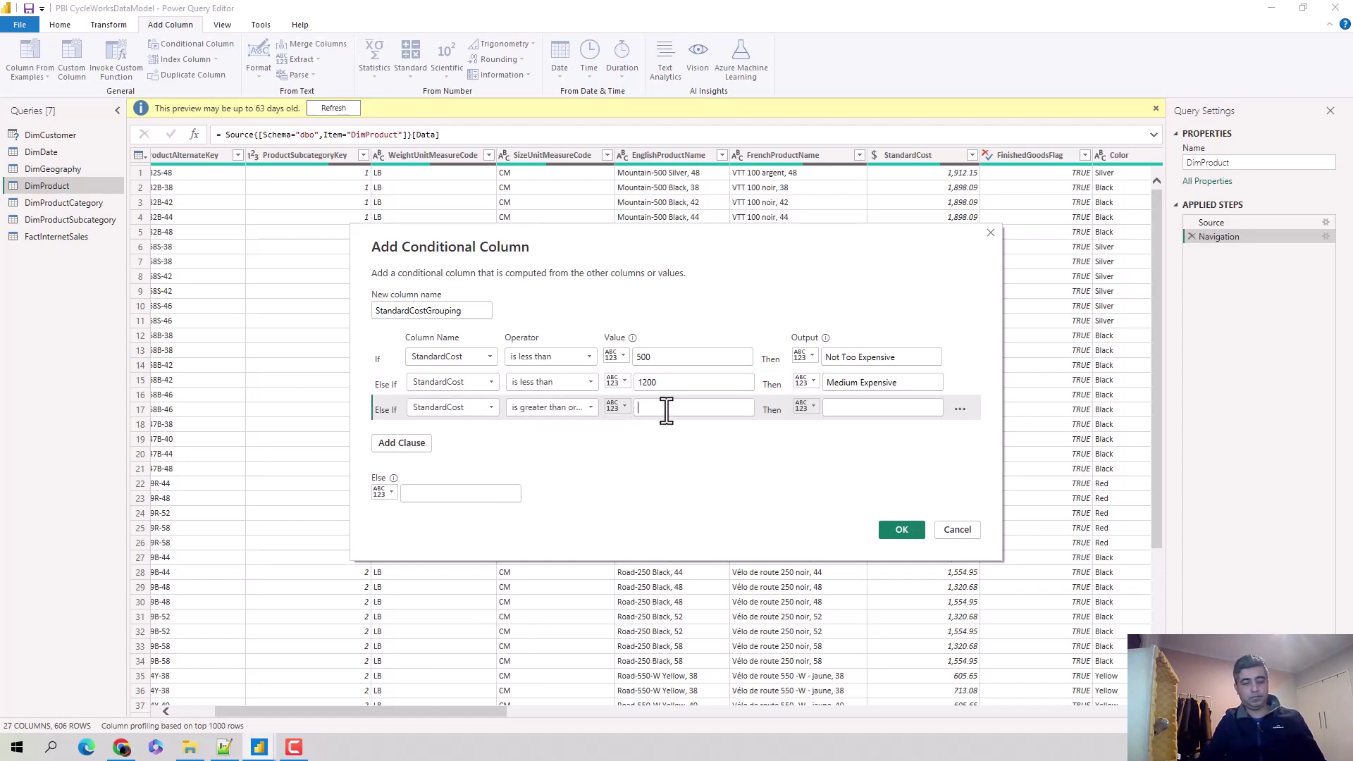
type("1200")
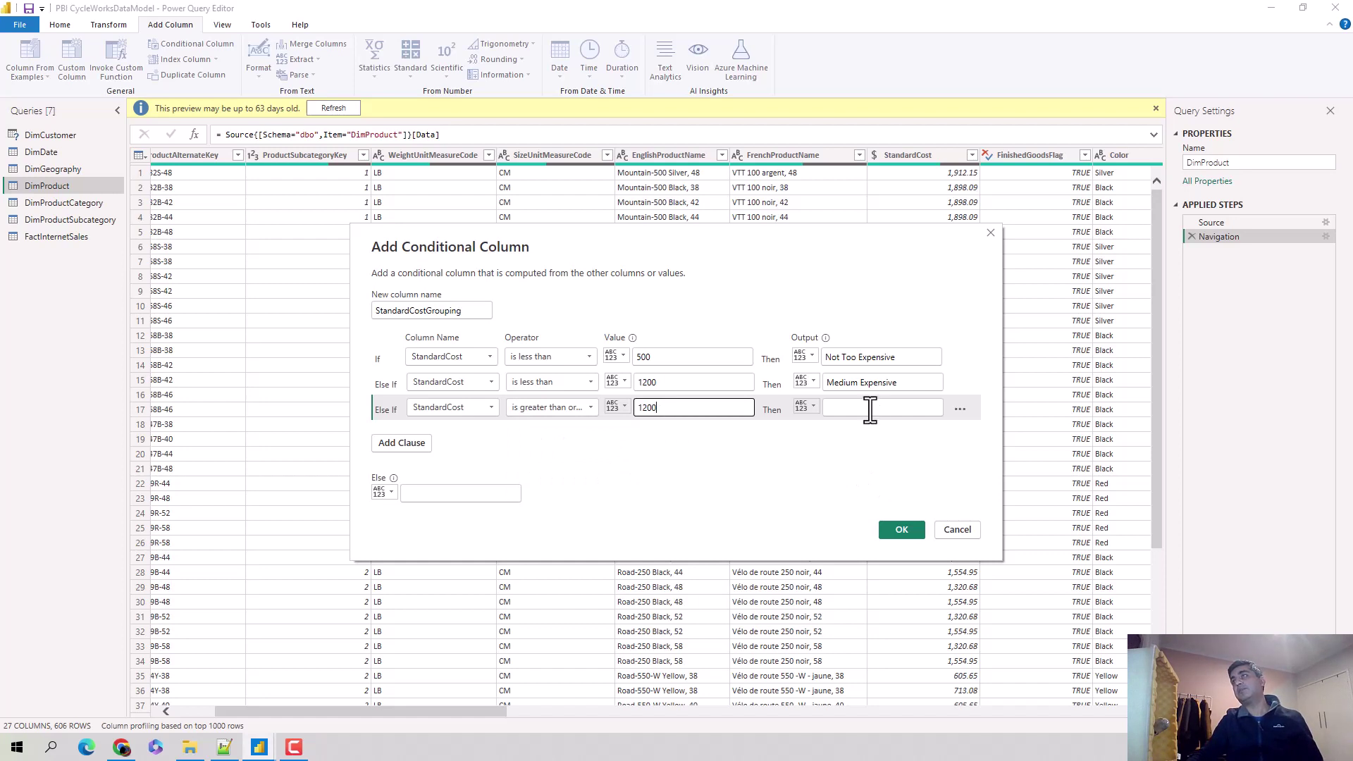
left_click(870, 410)
type("Expen")
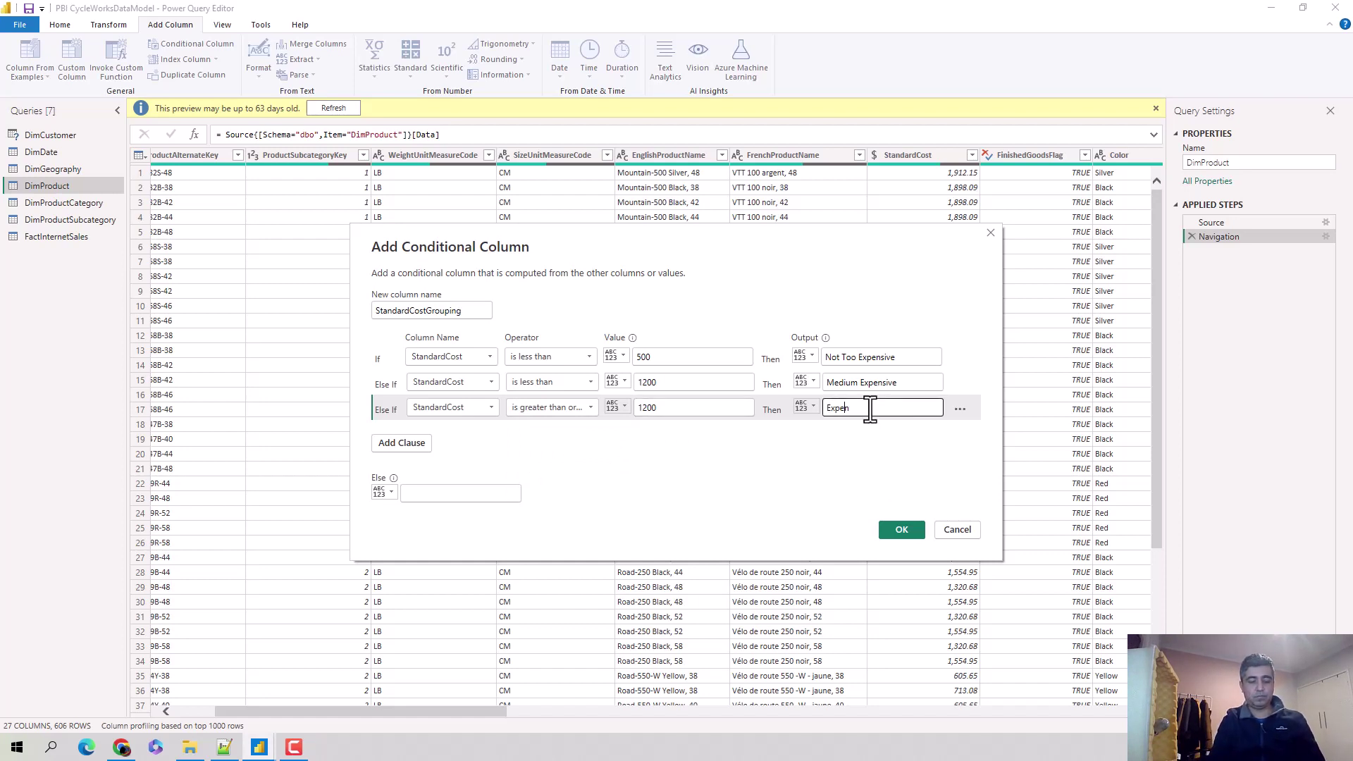
type("sive")
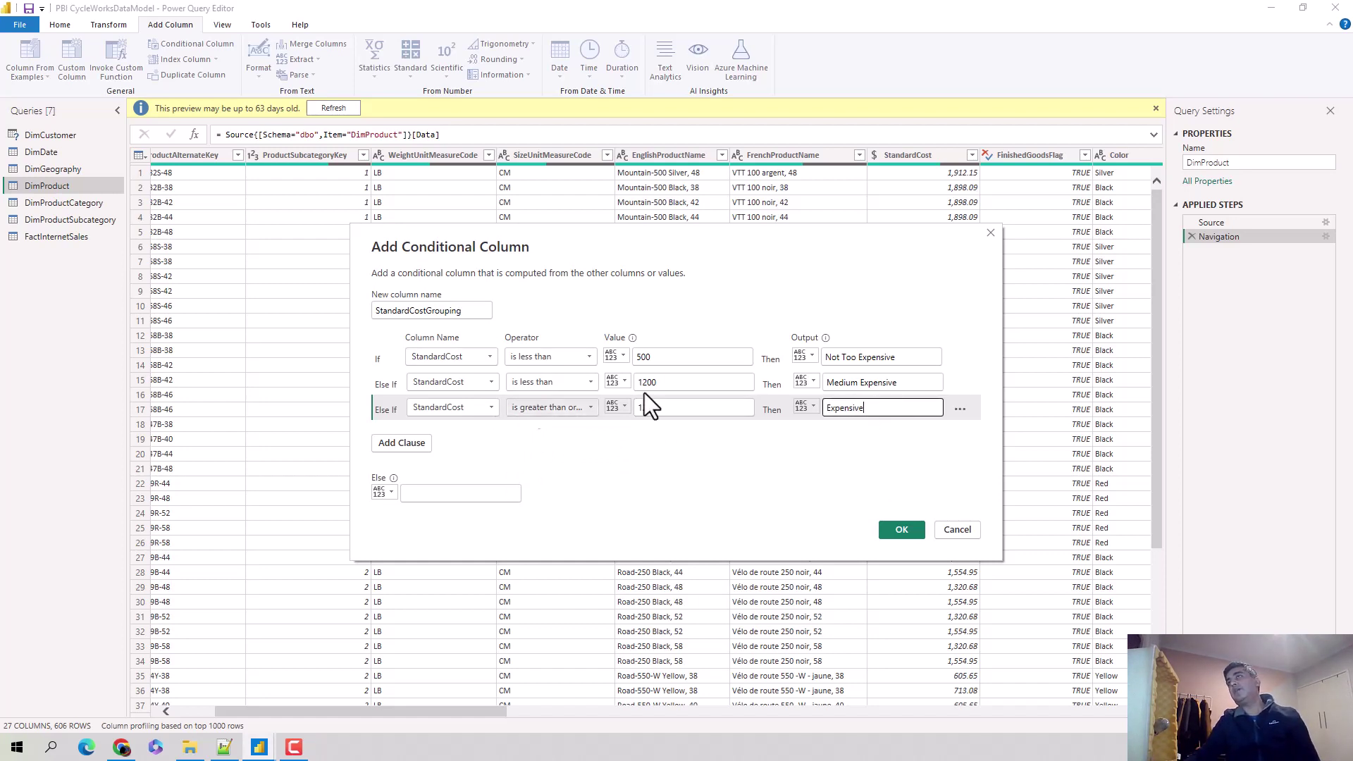
left_click(440, 493)
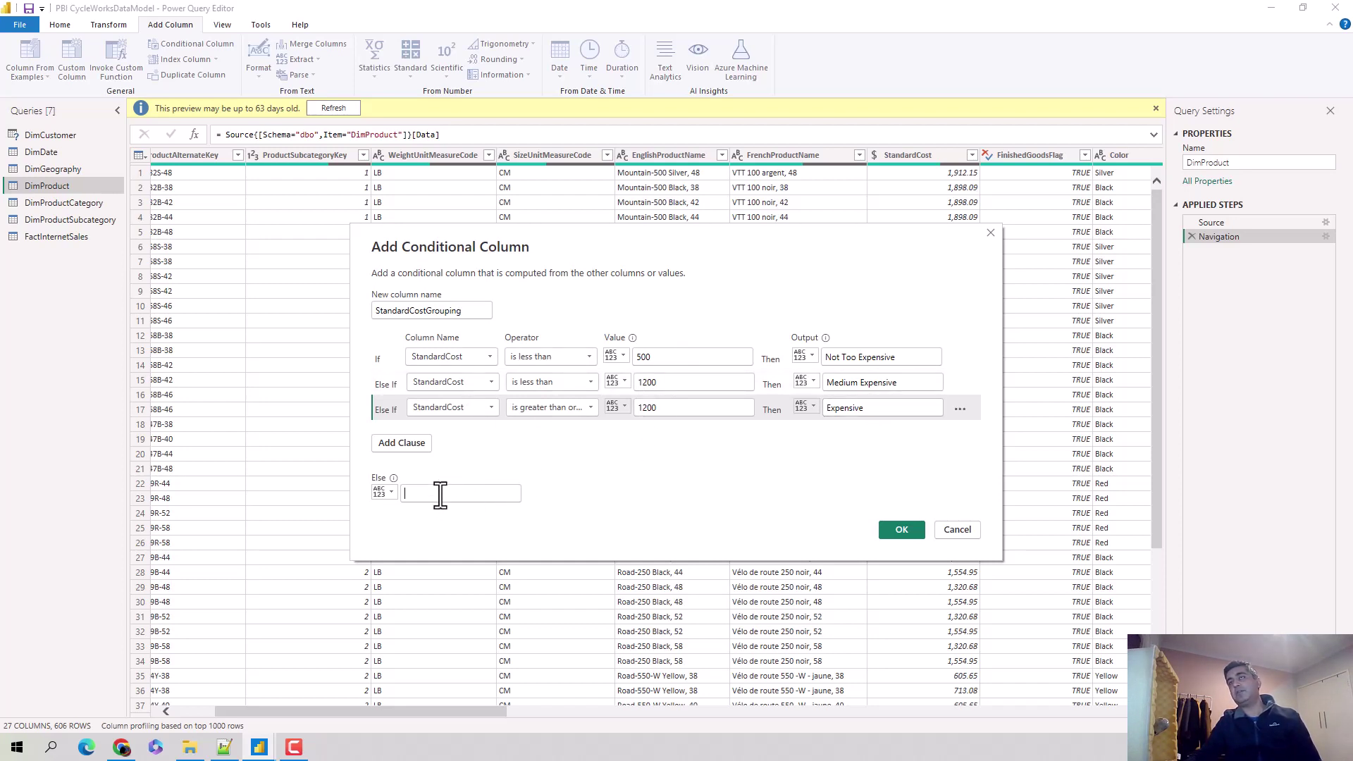
left_click(439, 494)
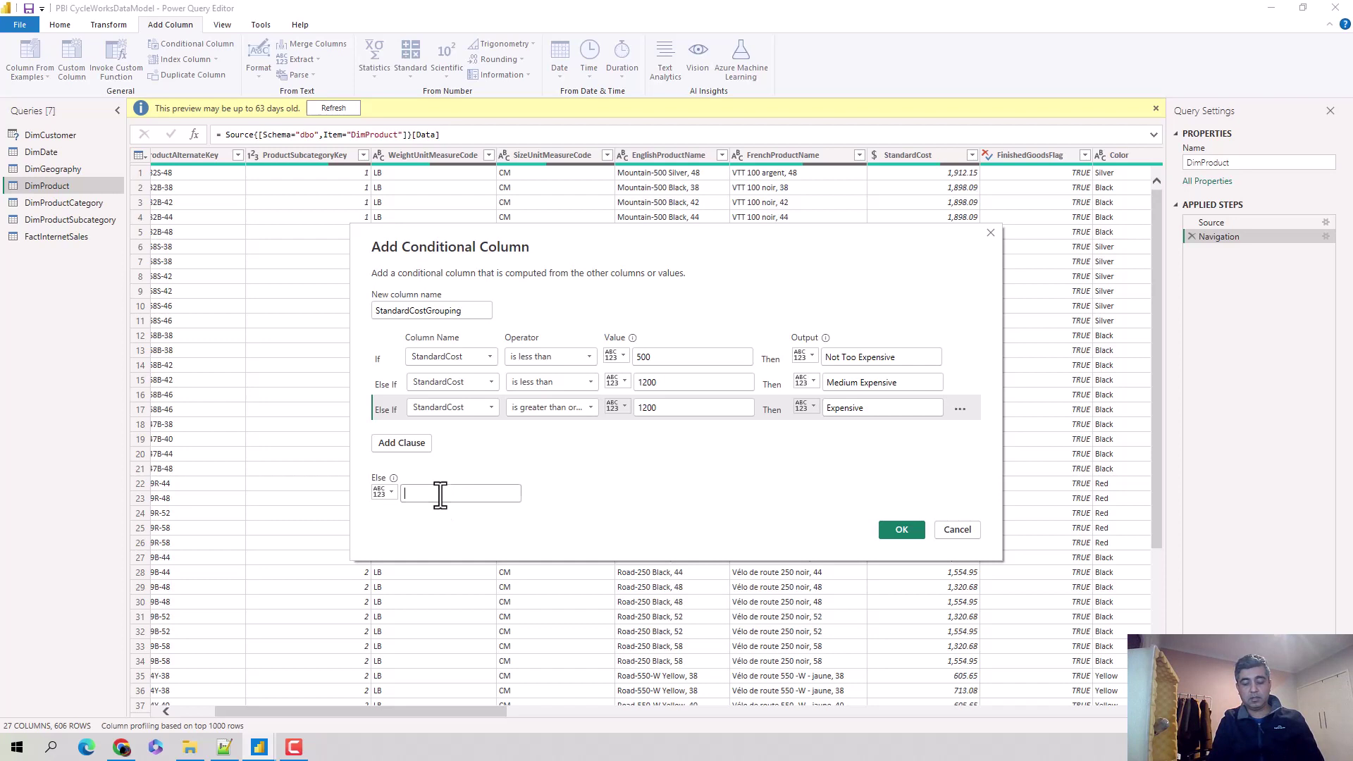
type("Not Ap")
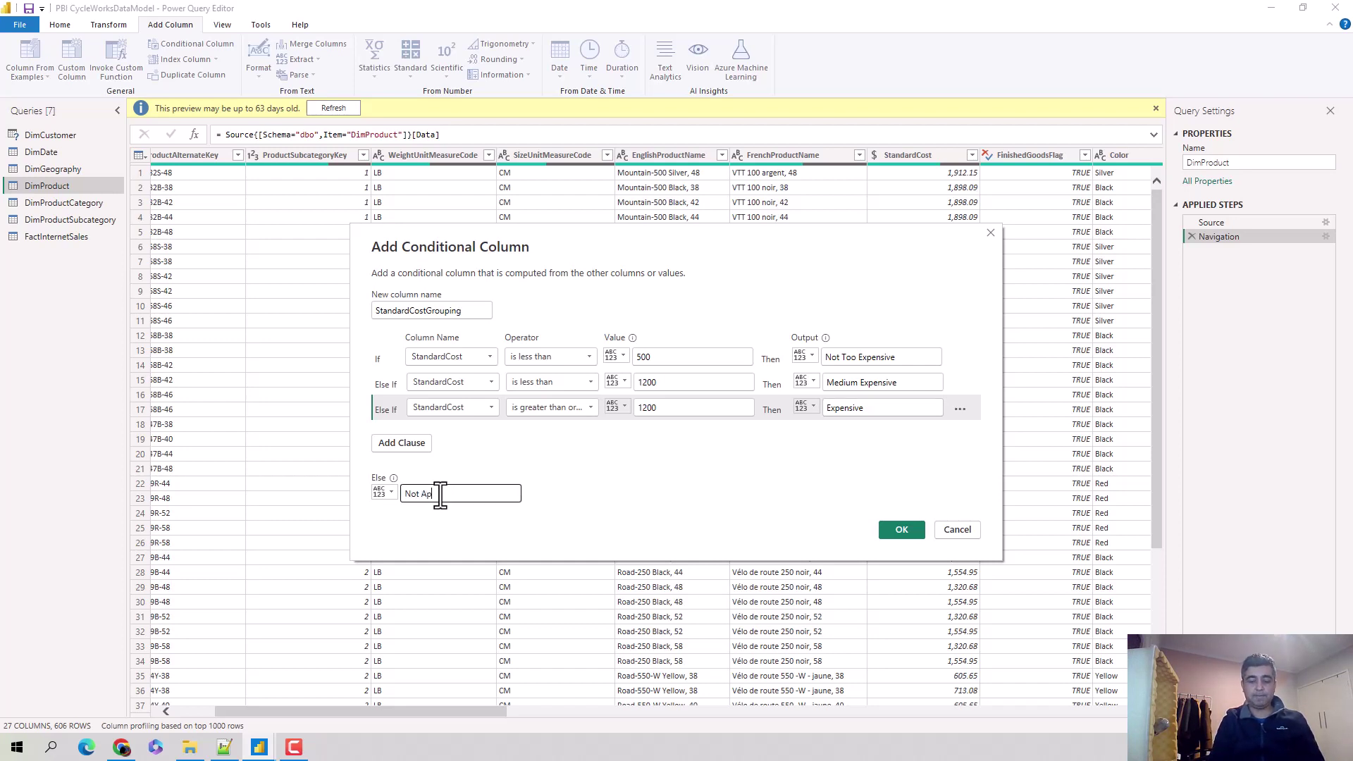
type("plicable")
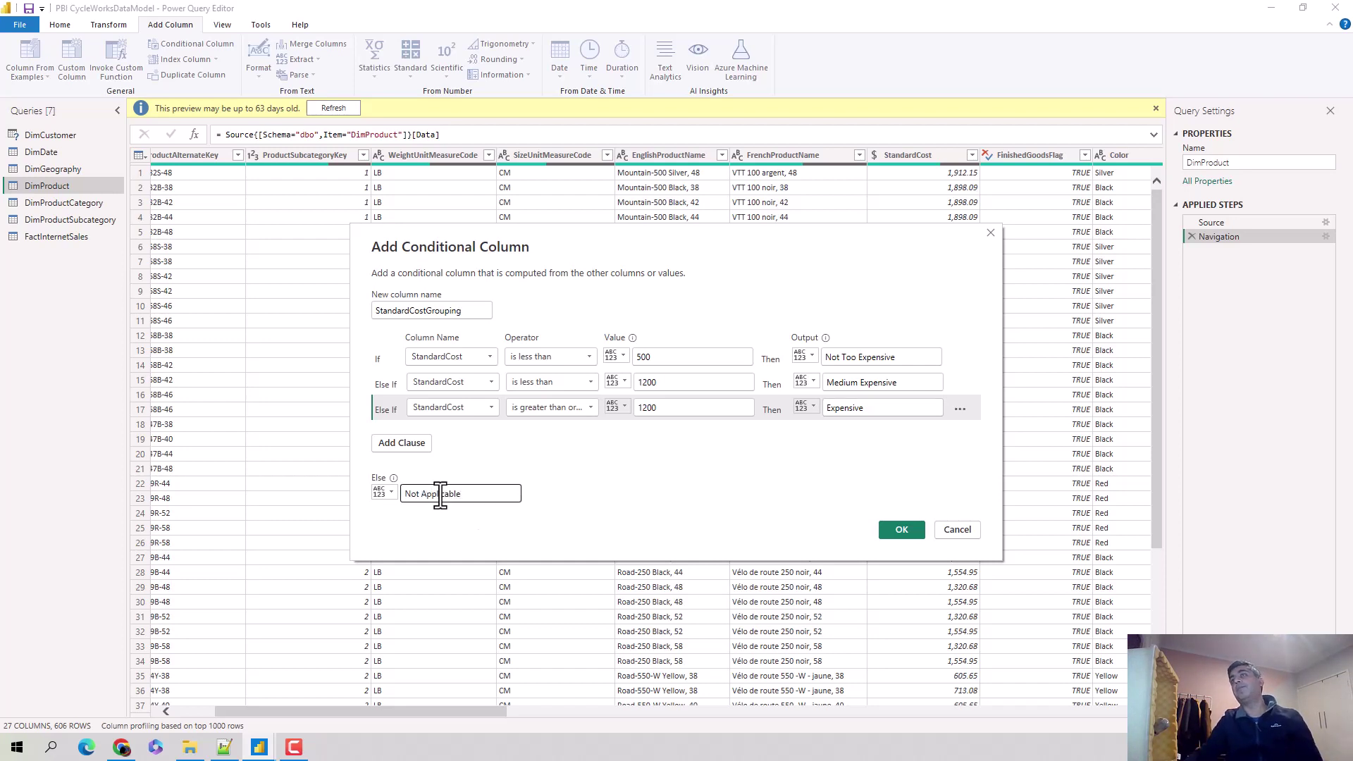
Create the StandardCostGrouping column and filter the table to only Expensive products.
left_click(902, 530)
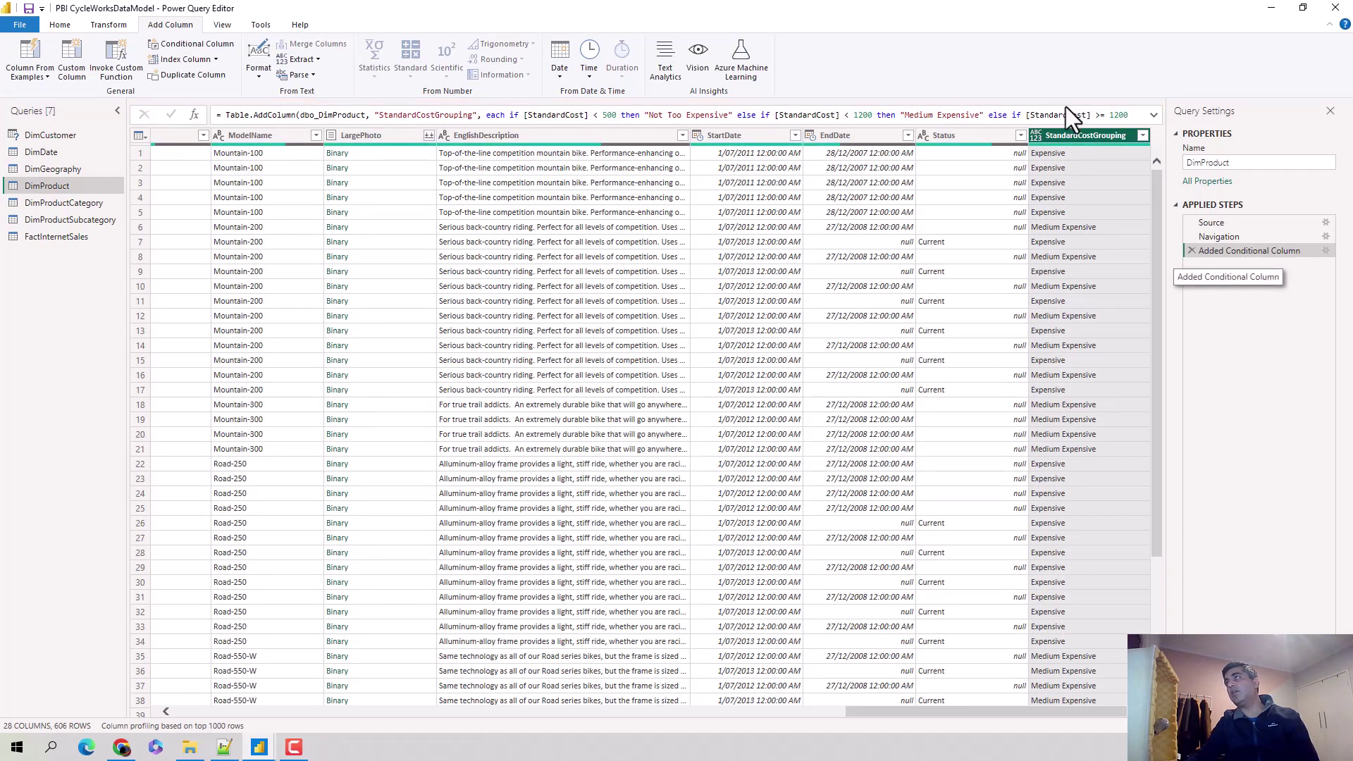
left_click(1142, 136)
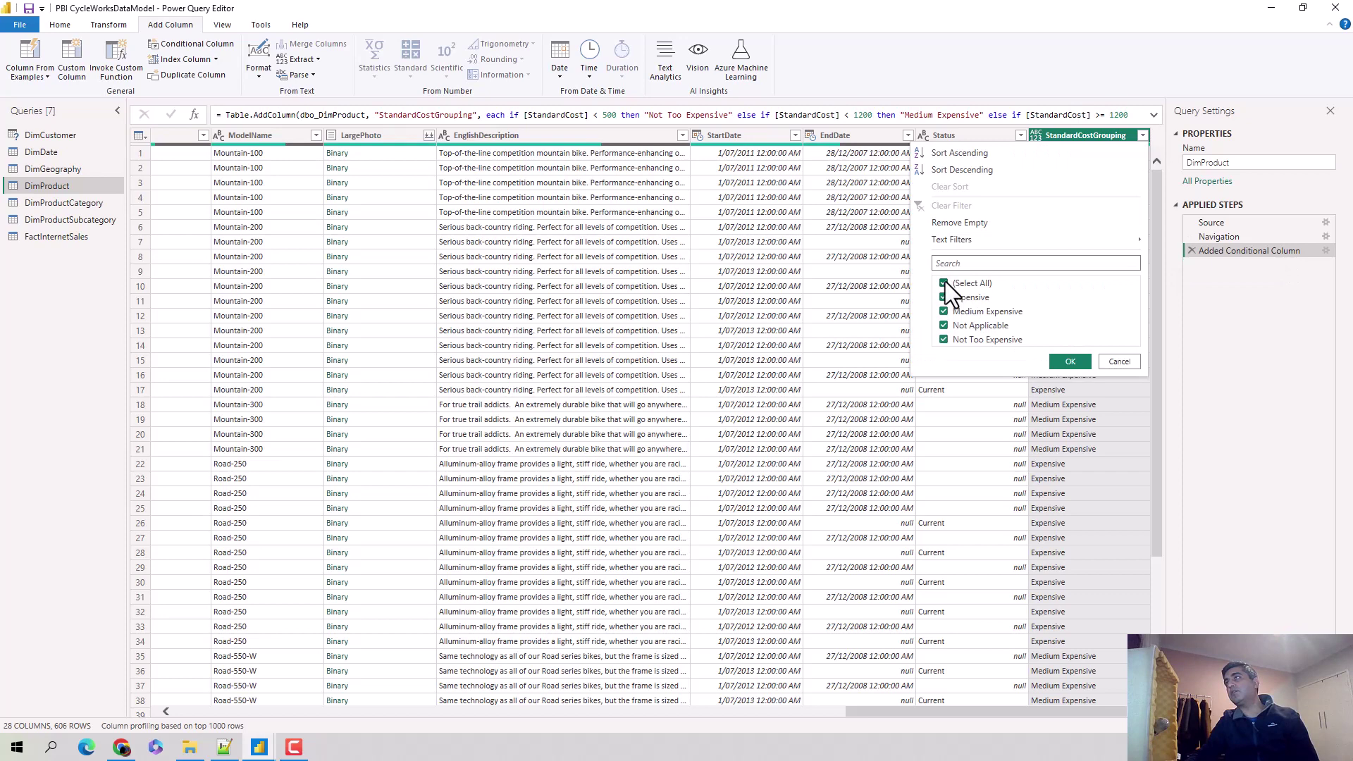
left_click(945, 282)
left_click(944, 298)
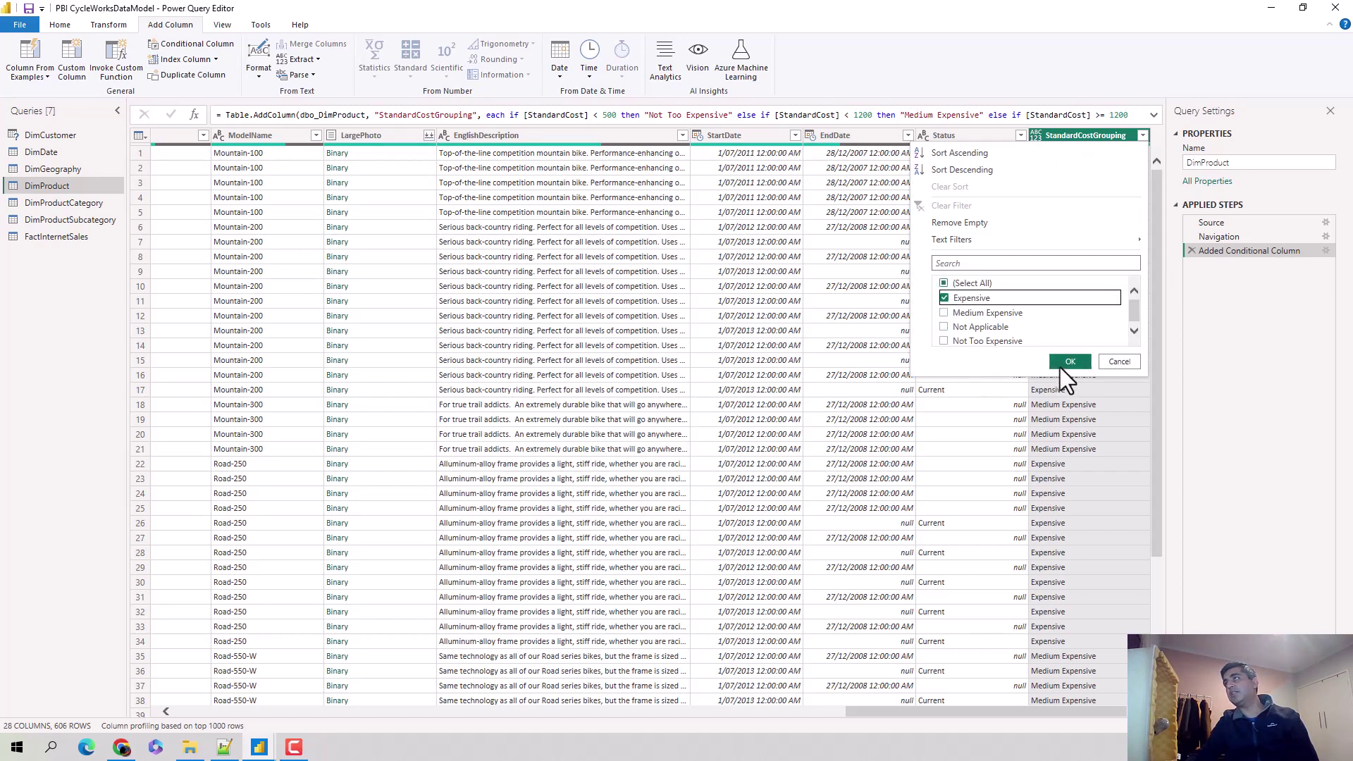
left_click(1069, 361)
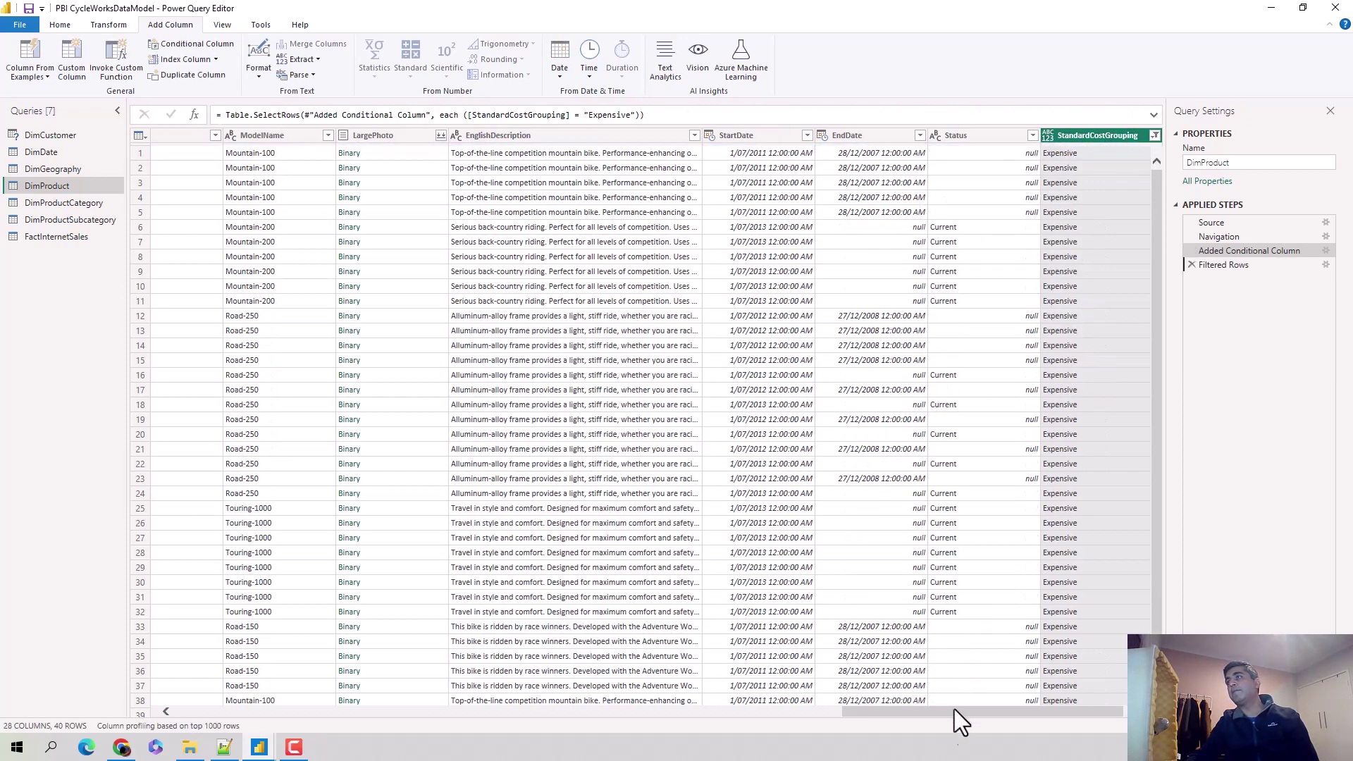
left_click_drag(949, 710, 253, 713)
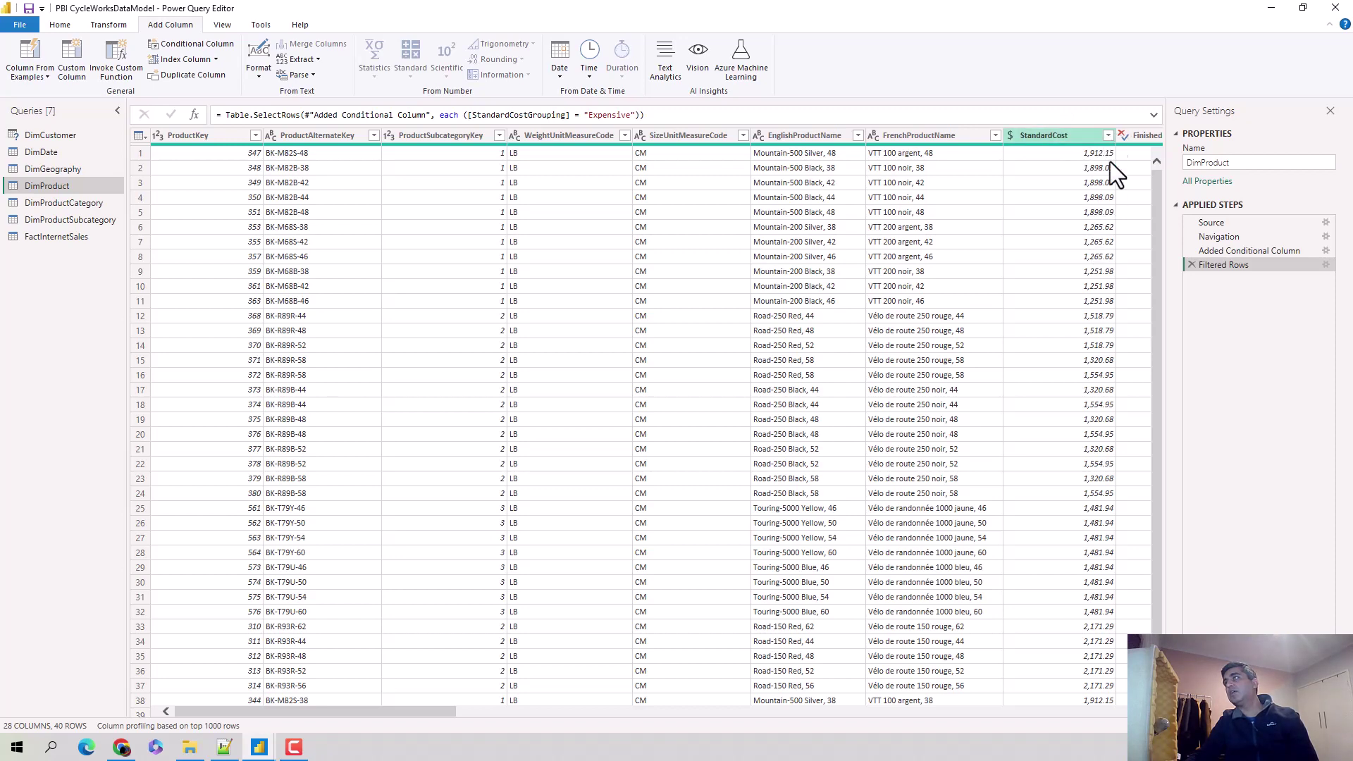
left_click_drag(444, 713, 1106, 750)
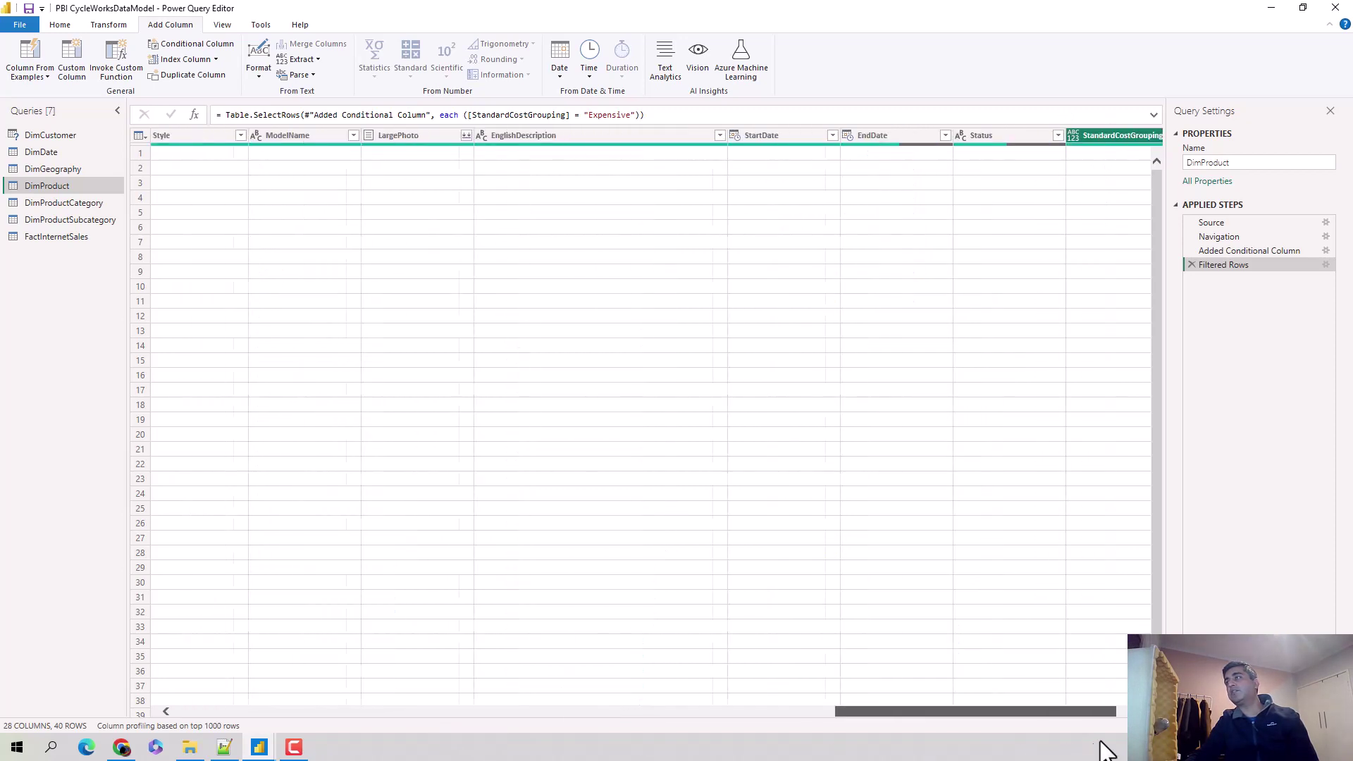
Switch the StandardCostGrouping filter to show only Medium Expensive products.
left_click(1142, 133)
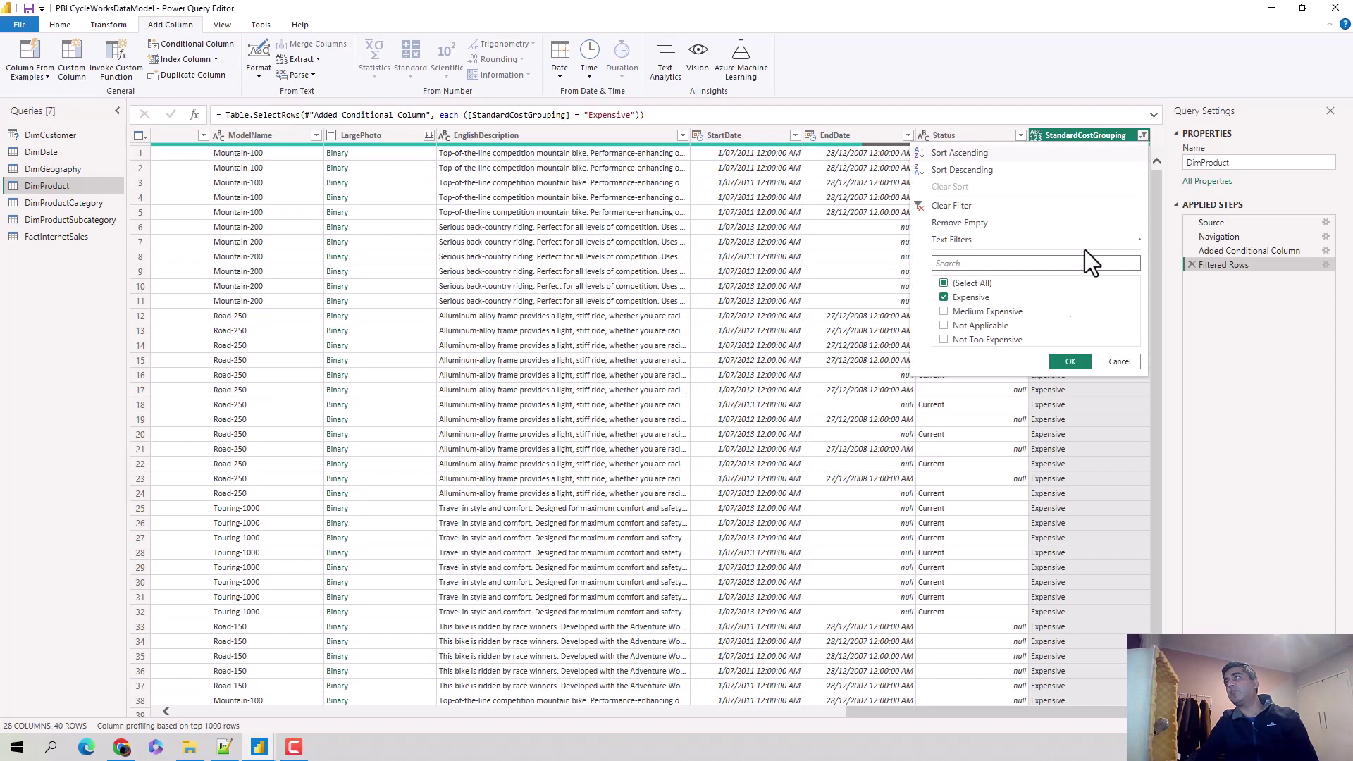
left_click(943, 297)
left_click(944, 312)
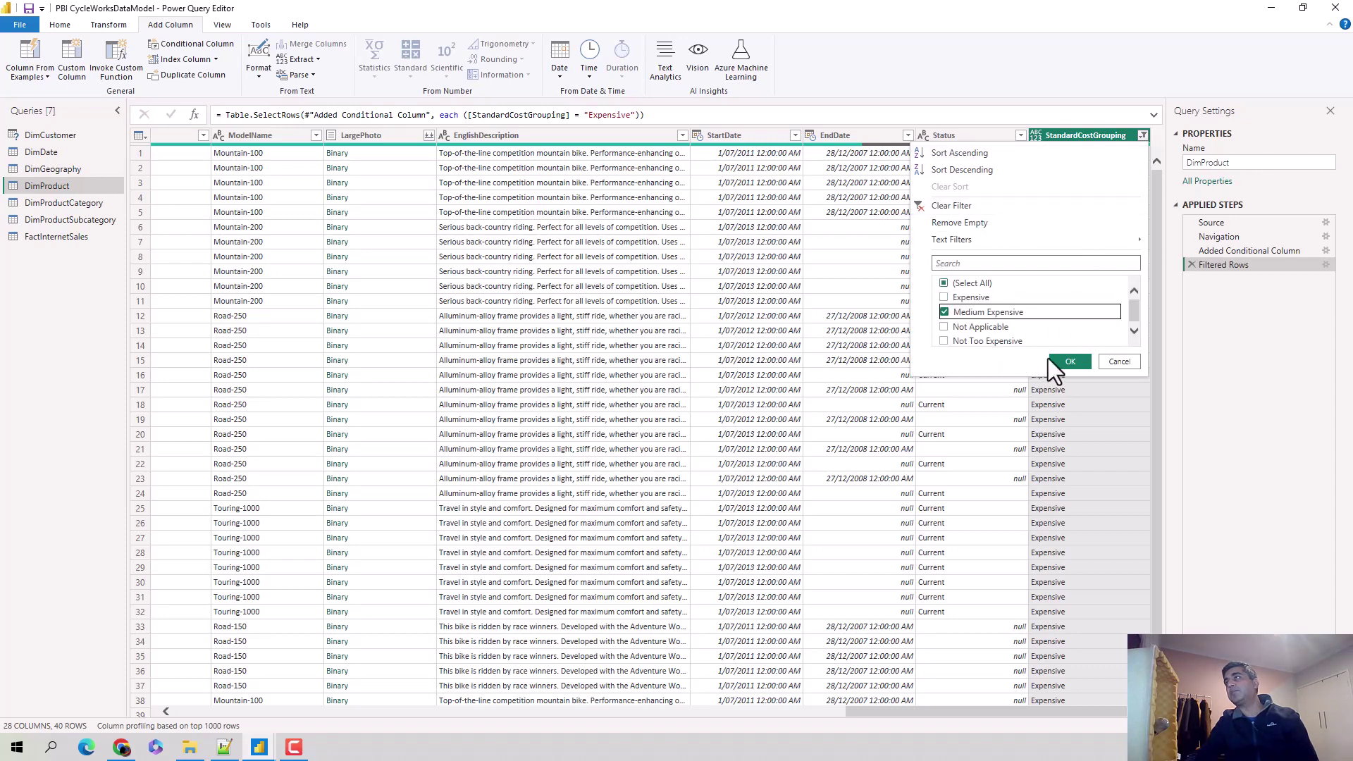
left_click(1069, 362)
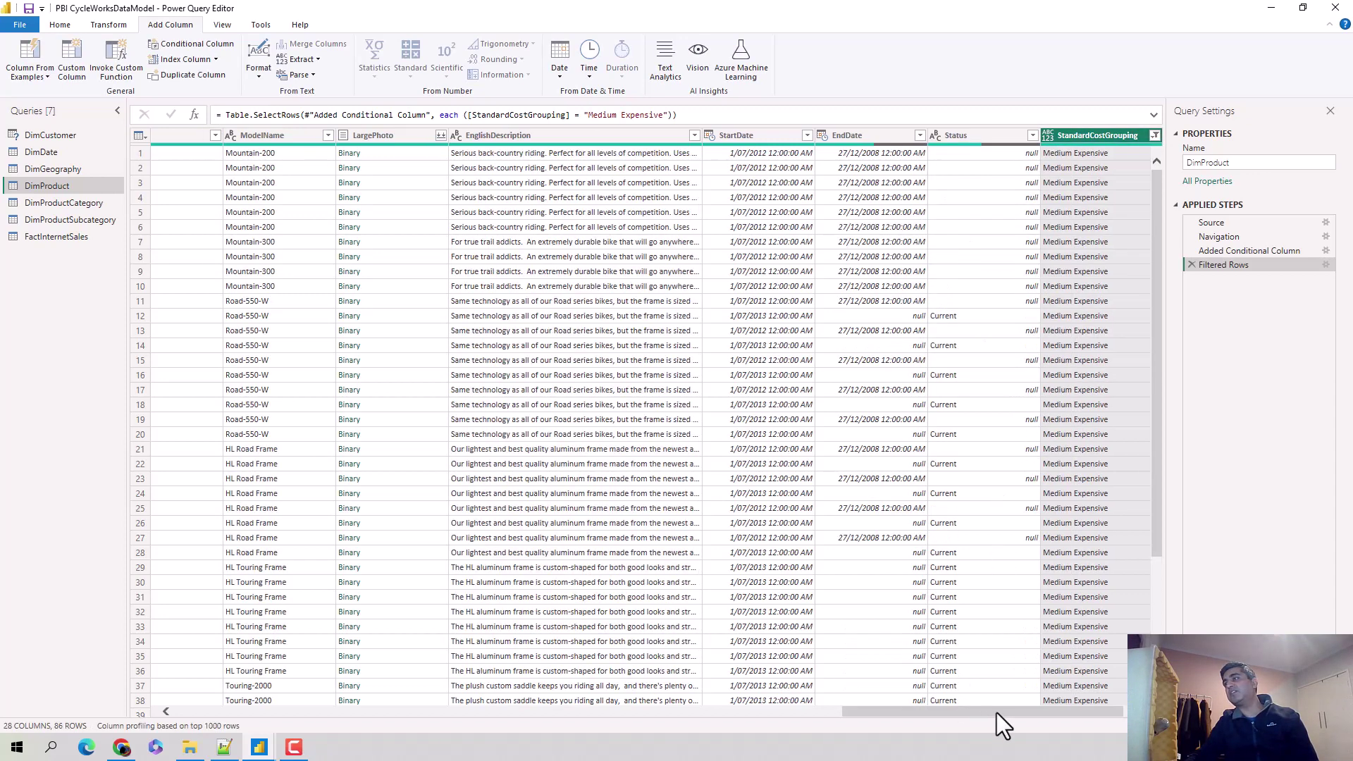
left_click_drag(1092, 708, 520, 742)
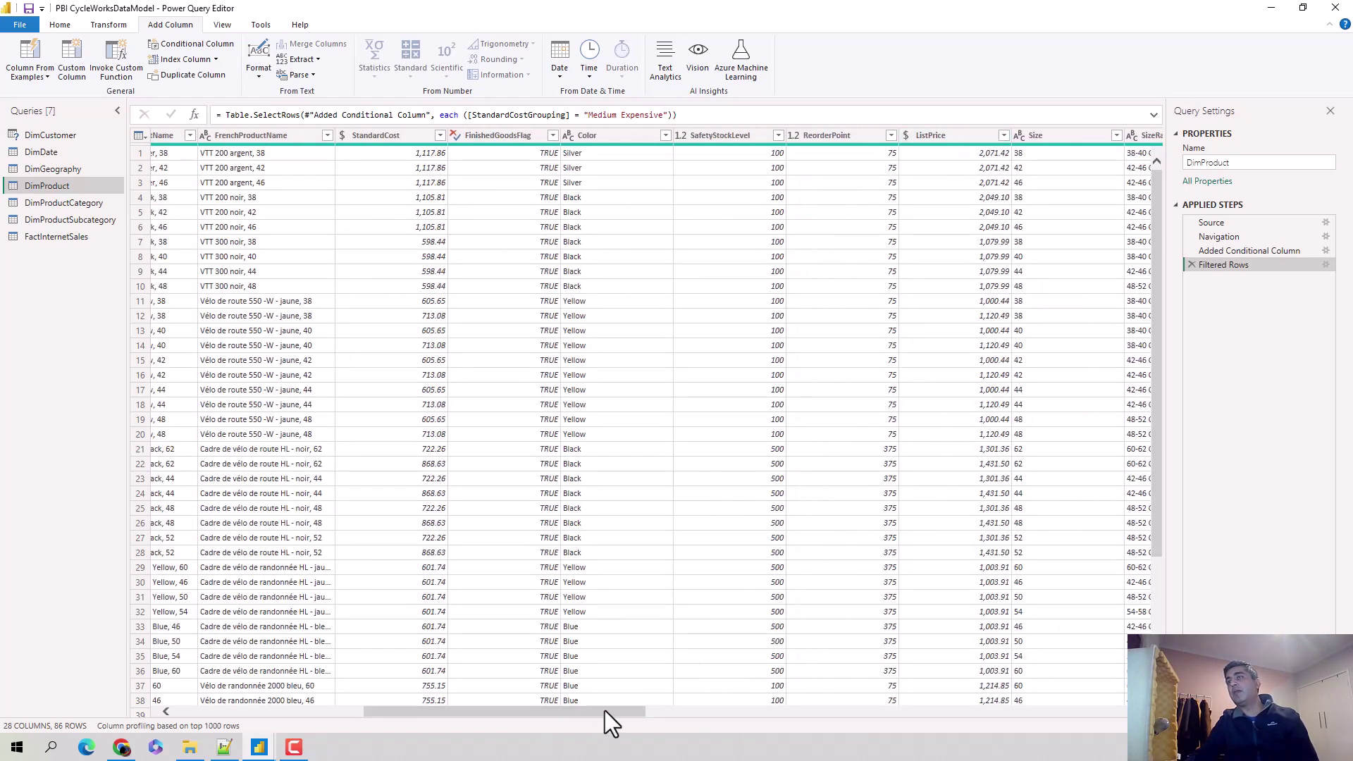
left_click_drag(610, 713, 1163, 713)
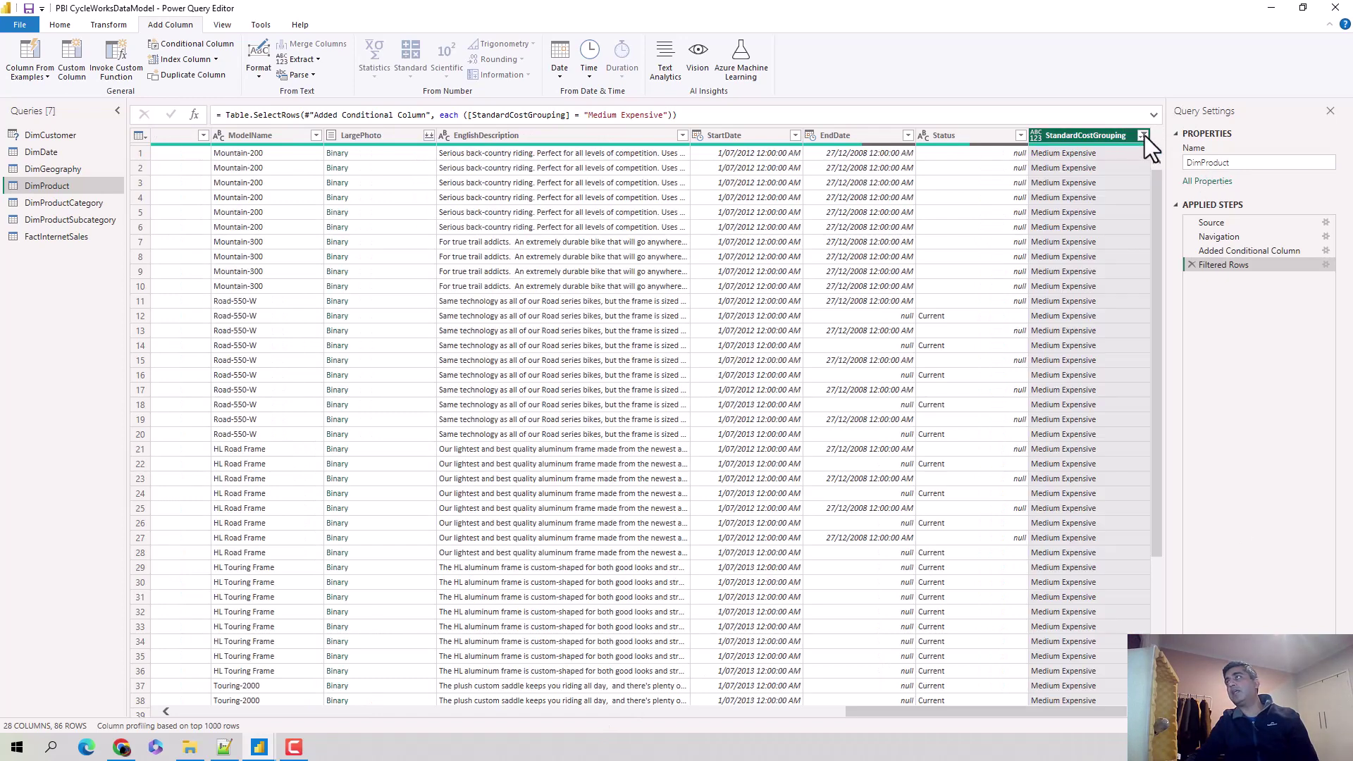
Change the filter to only Not Too Expensive (269 rows), then uncheck it again in the filter.
left_click(1143, 135)
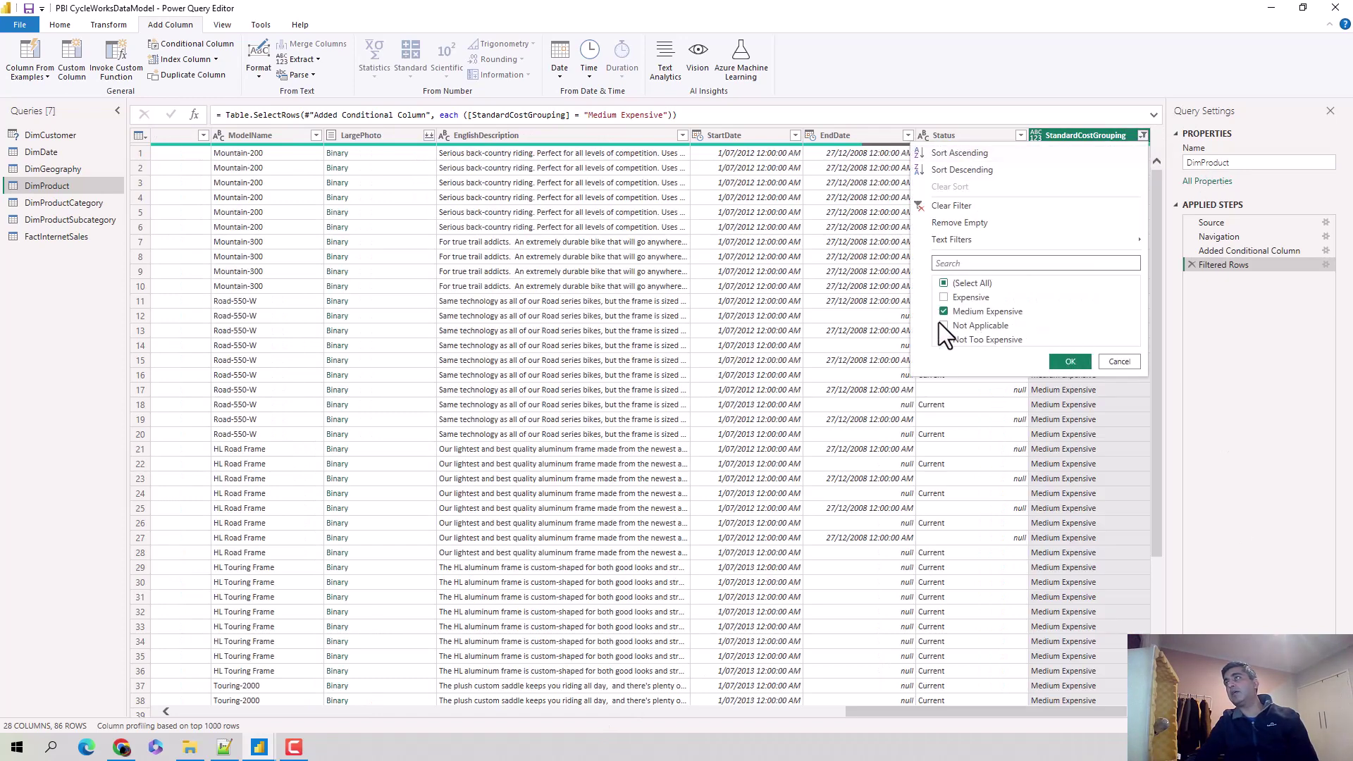
left_click(944, 340)
left_click(944, 311)
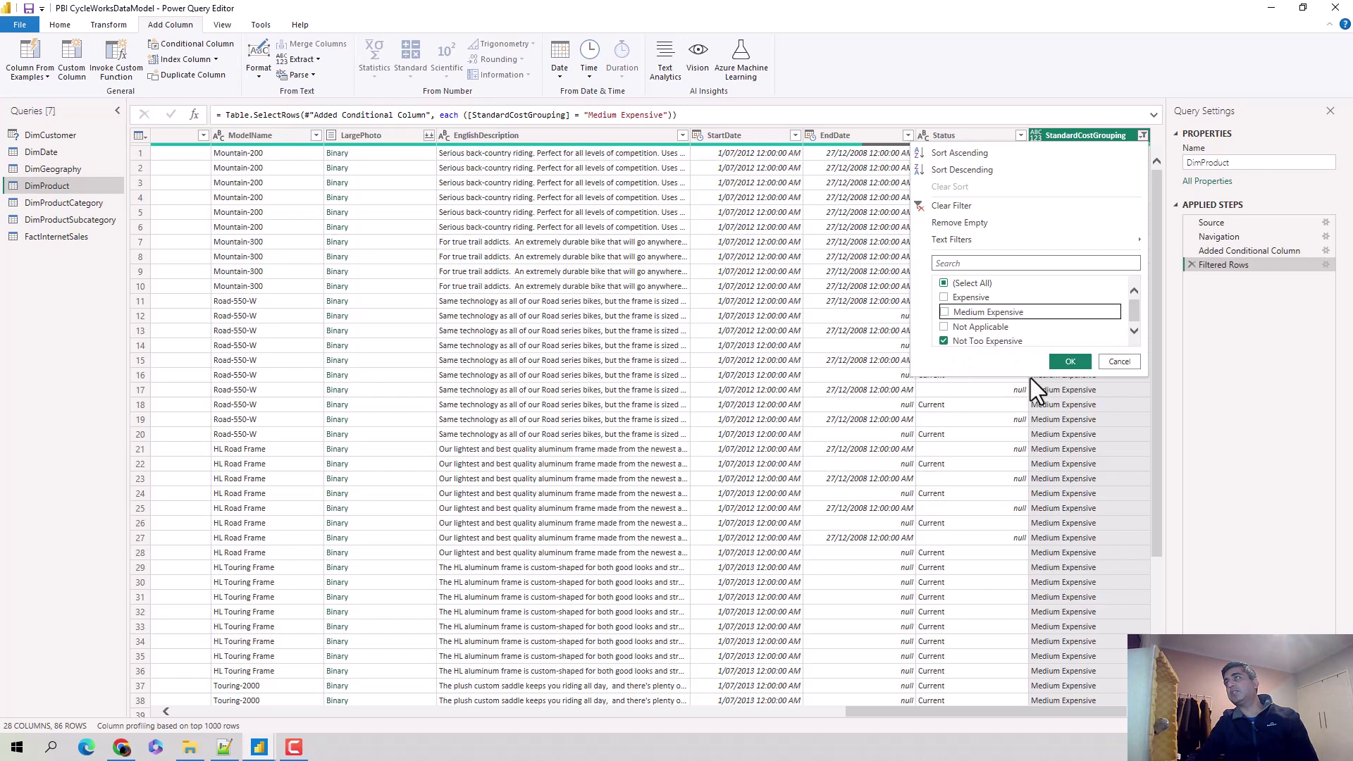
left_click(1067, 362)
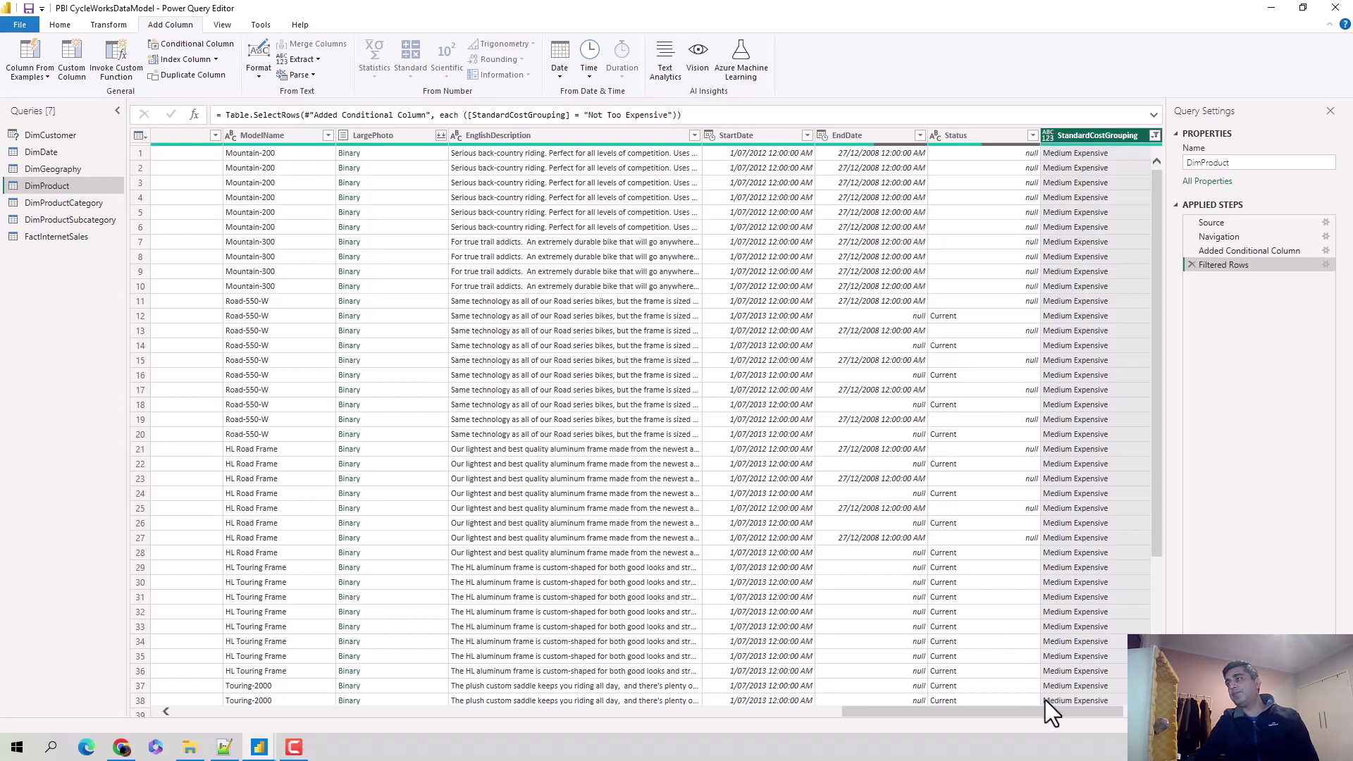
left_click_drag(1050, 711, 468, 717)
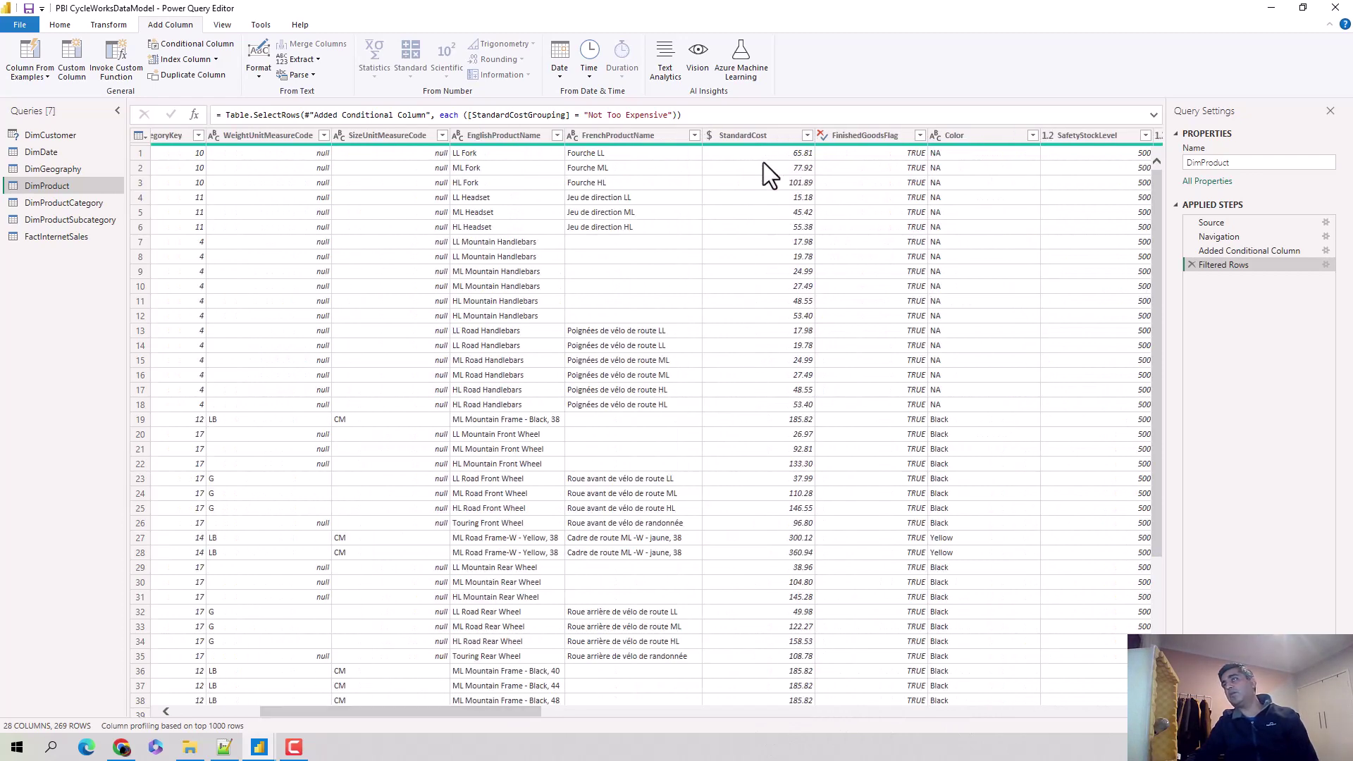
left_click_drag(508, 713, 1095, 715)
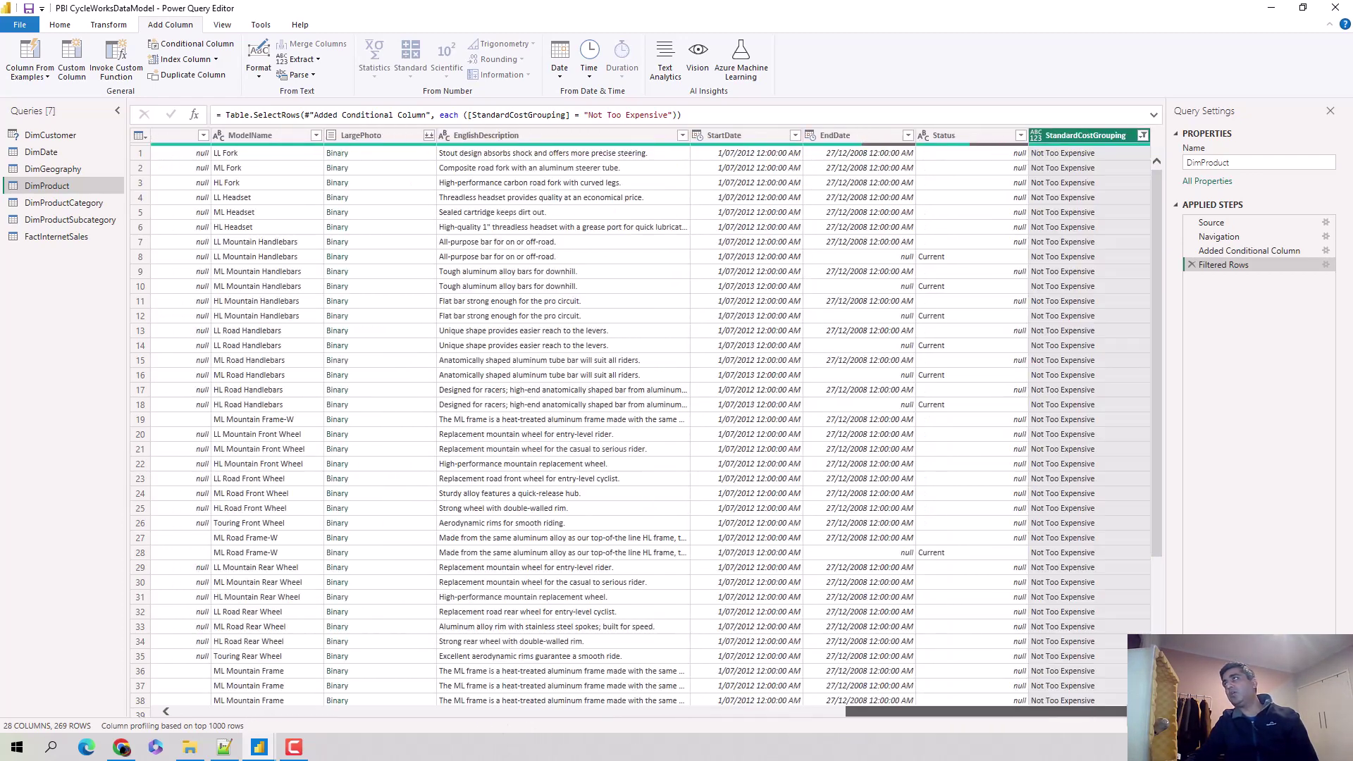
left_click(1143, 135)
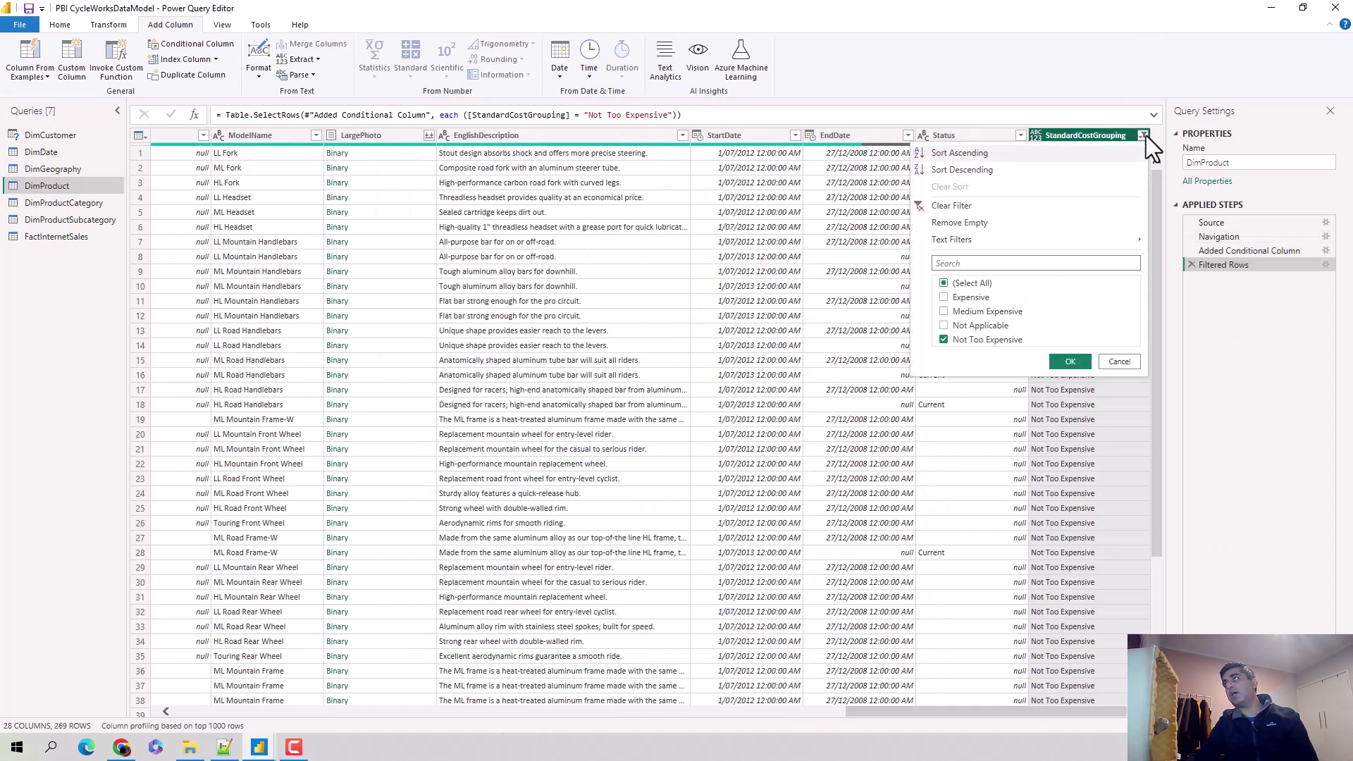
left_click(944, 339)
Filter StandardCostGrouping to Not Applicable and confirm those 211 rows have null StandardCost.
left_click(945, 326)
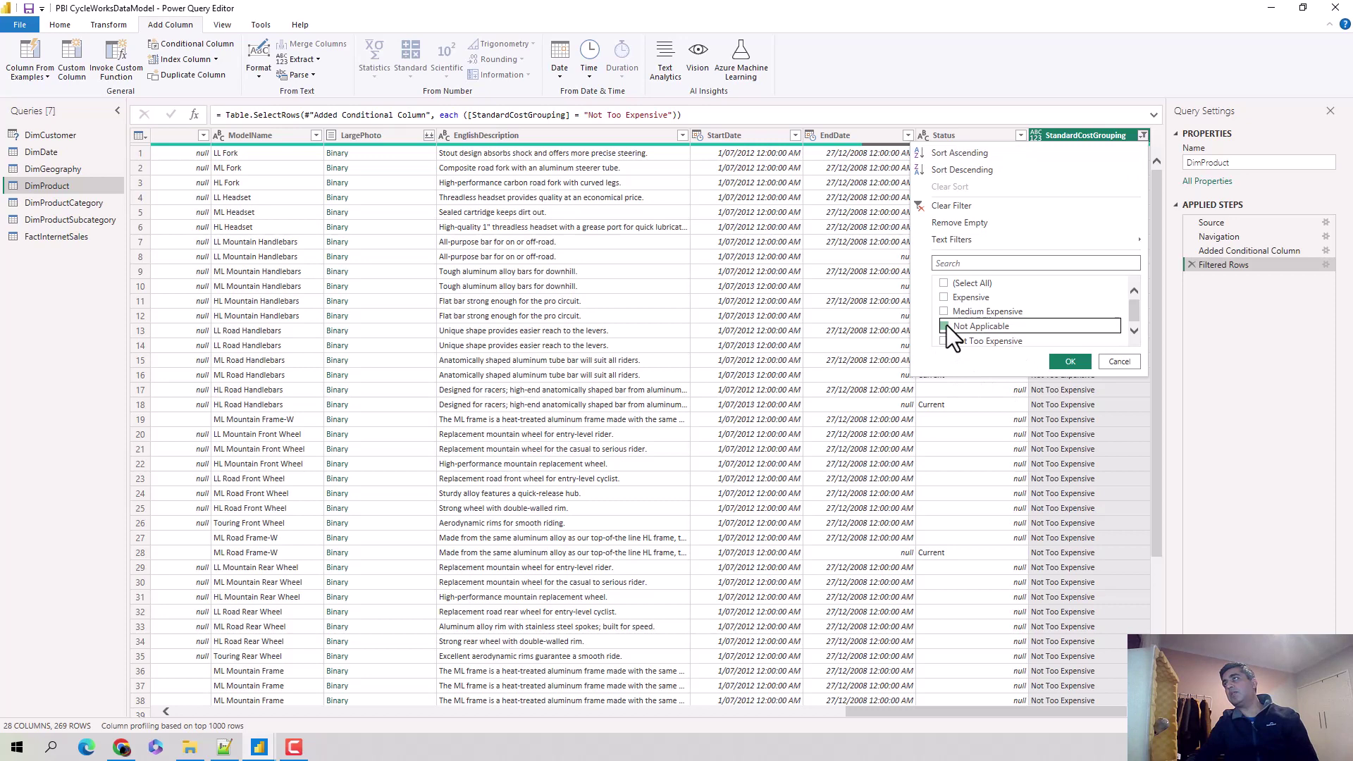
left_click(1062, 362)
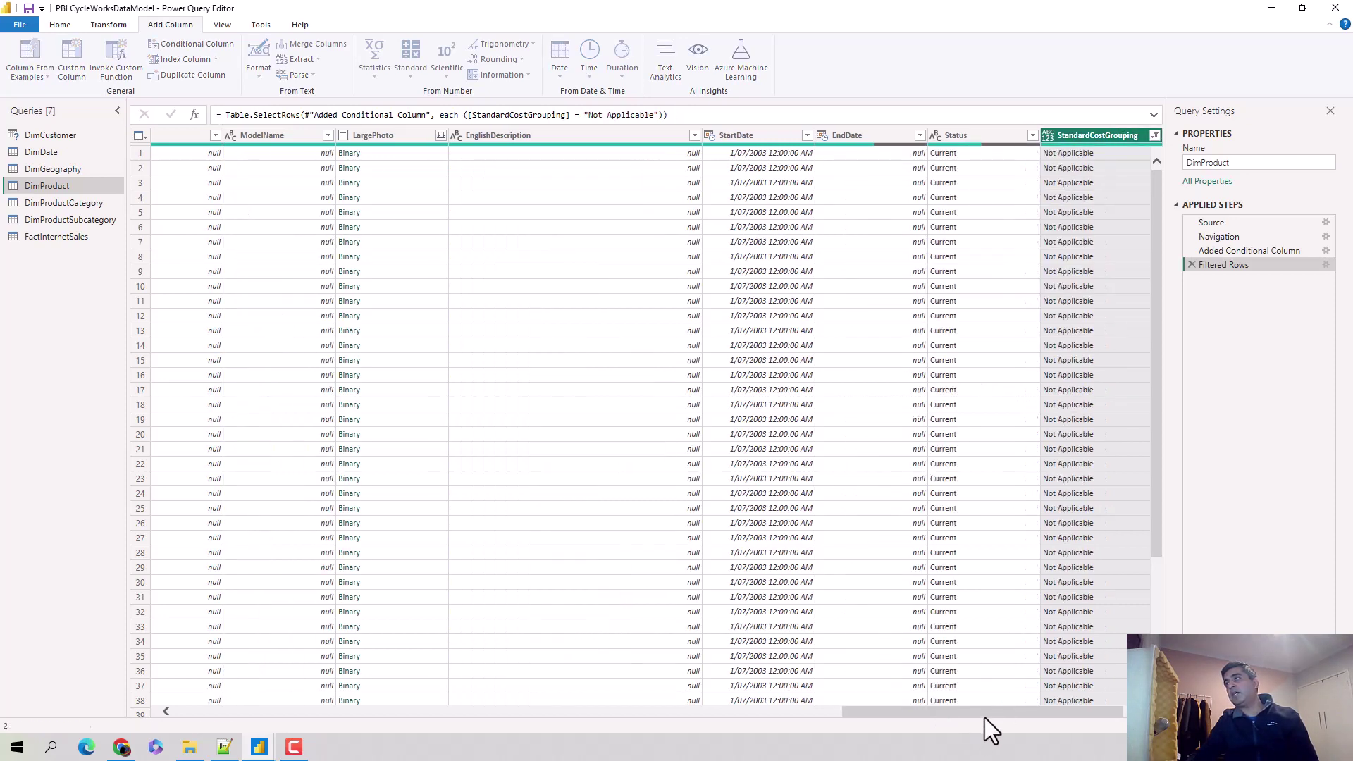
left_click_drag(995, 713, 416, 747)
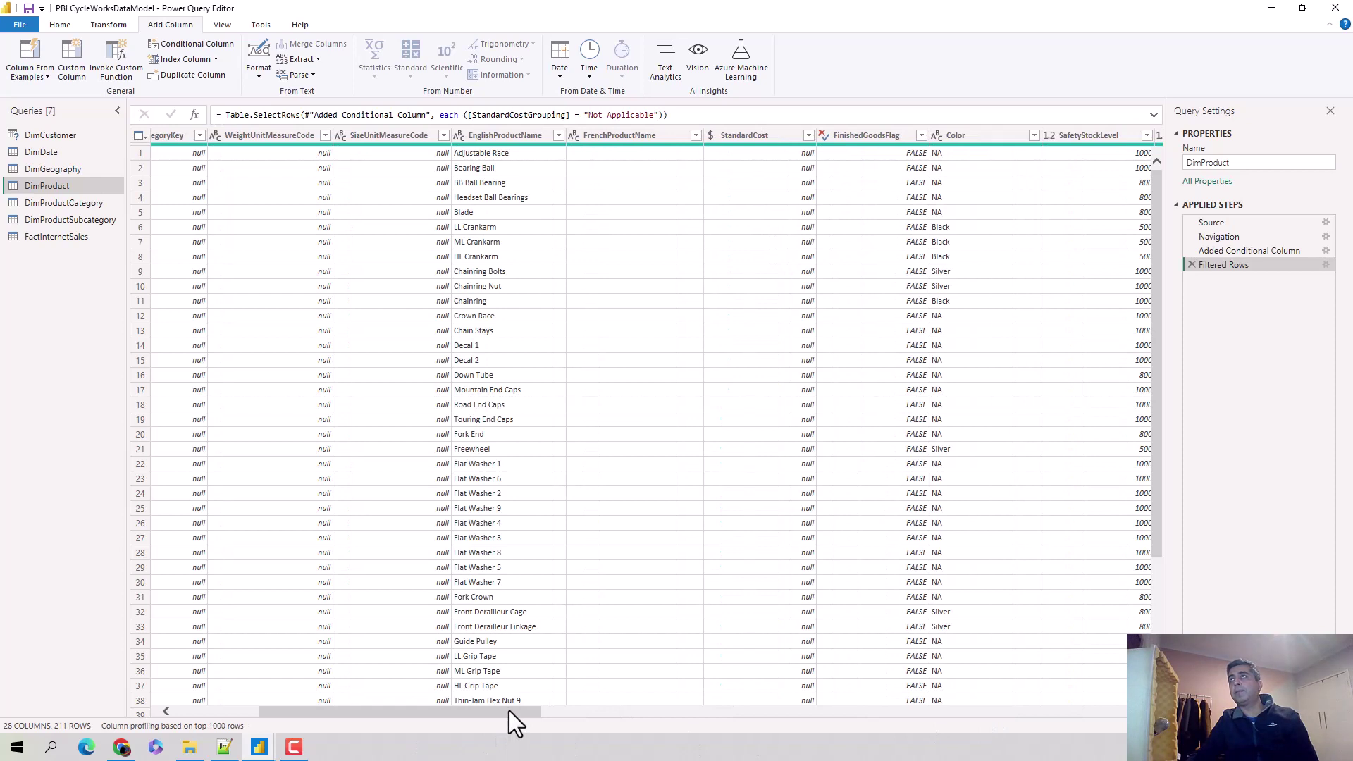
left_click(809, 135)
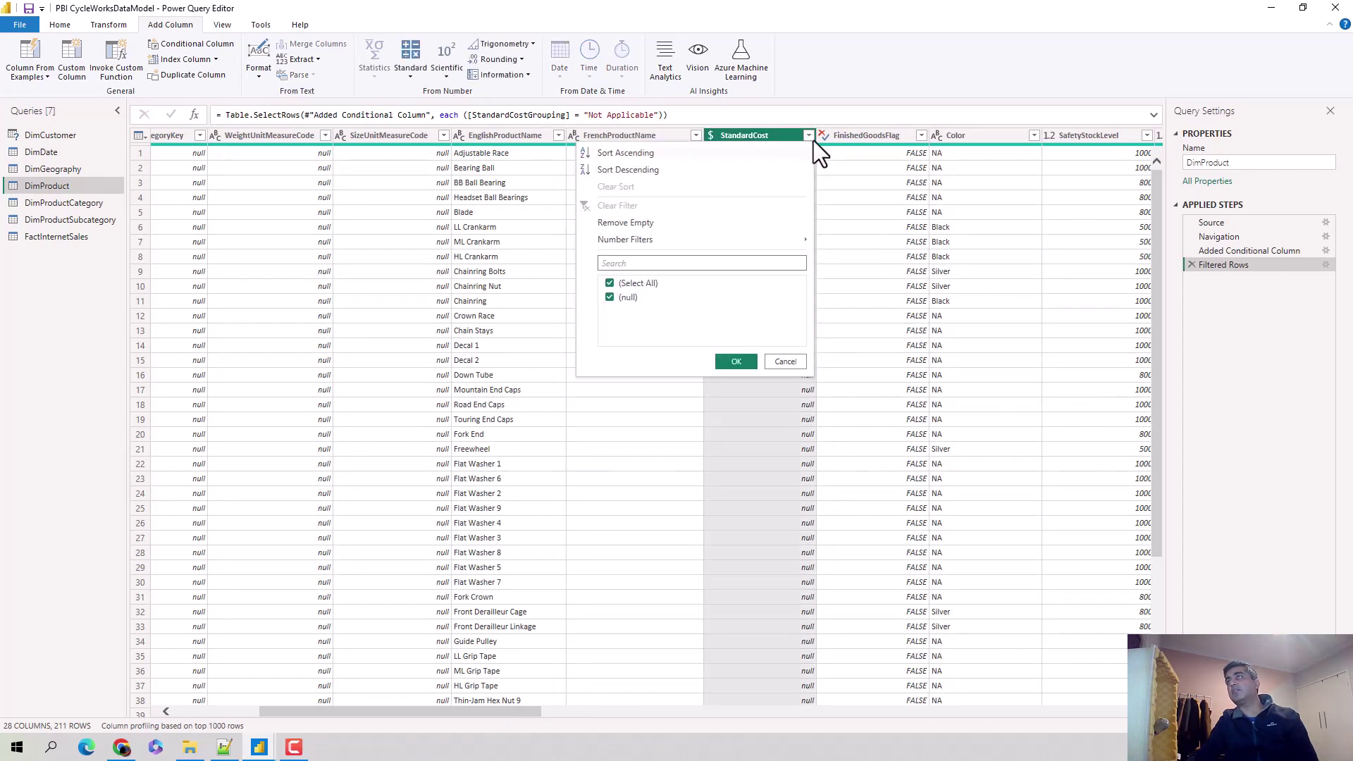
left_click(785, 360)
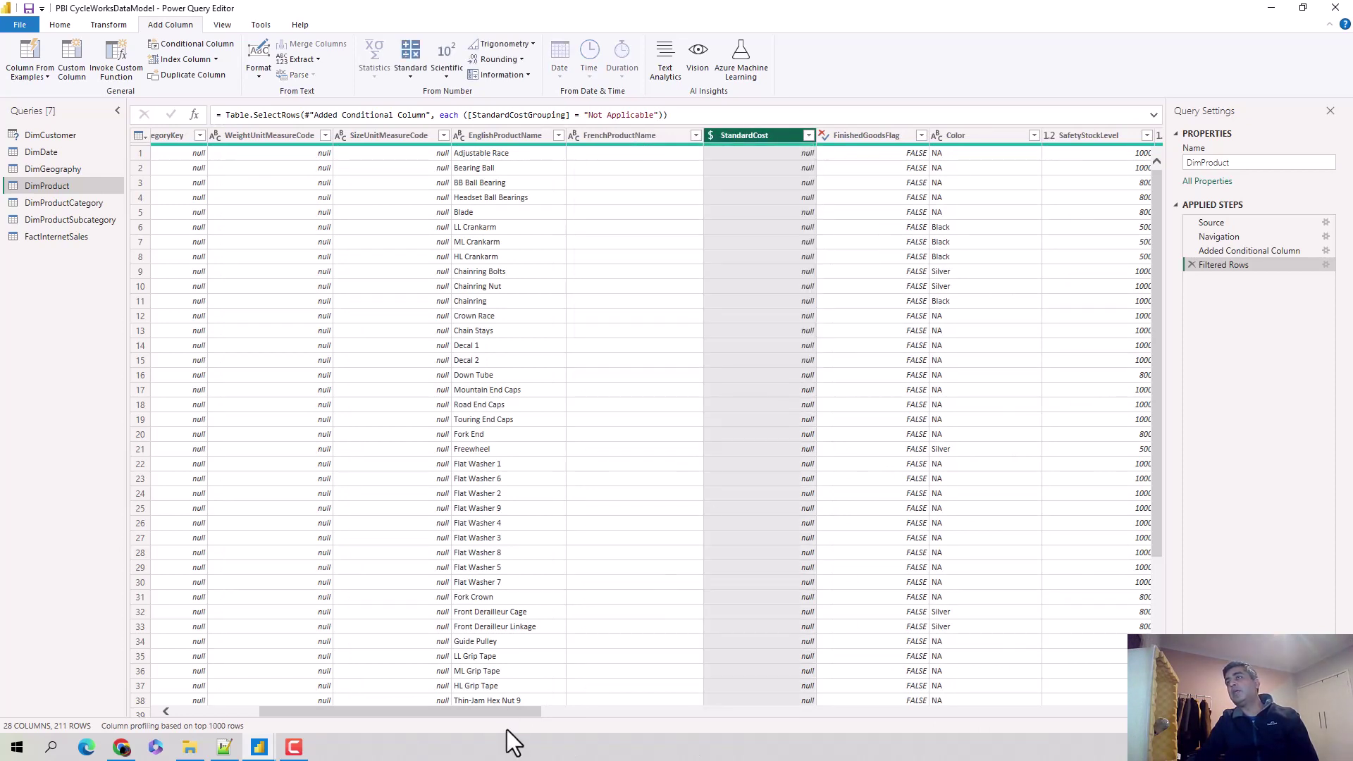
left_click_drag(515, 711, 1111, 687)
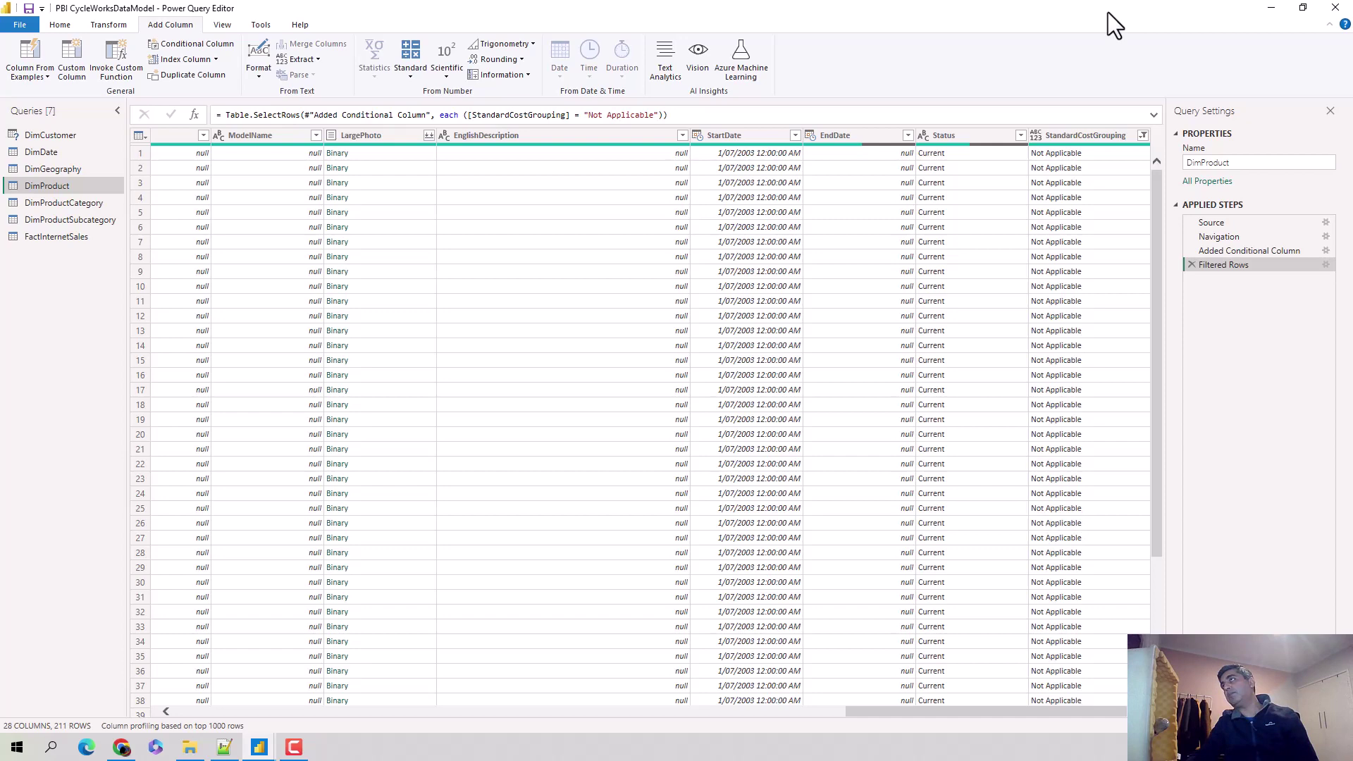
Clear the StandardCostGrouping filter and close Power Query Editor without applying changes.
left_click(1141, 135)
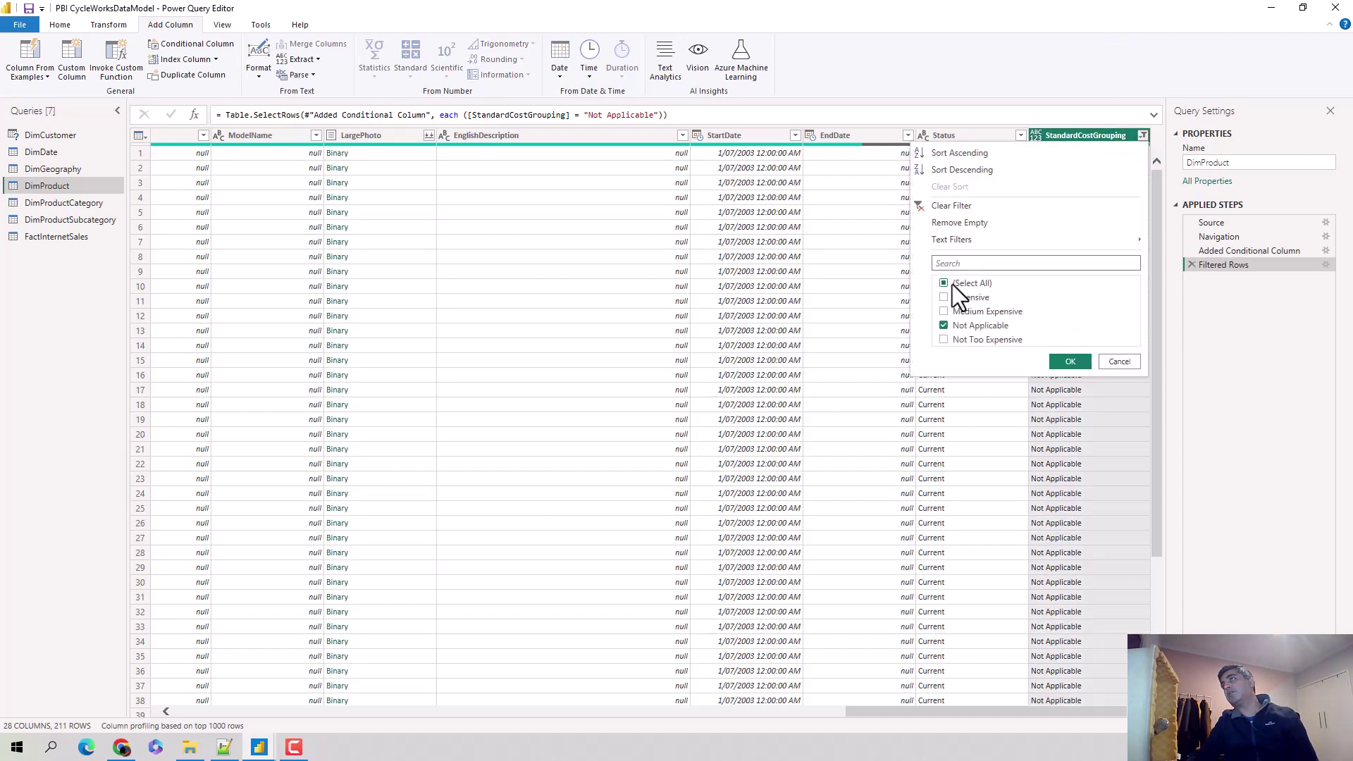
left_click(961, 209)
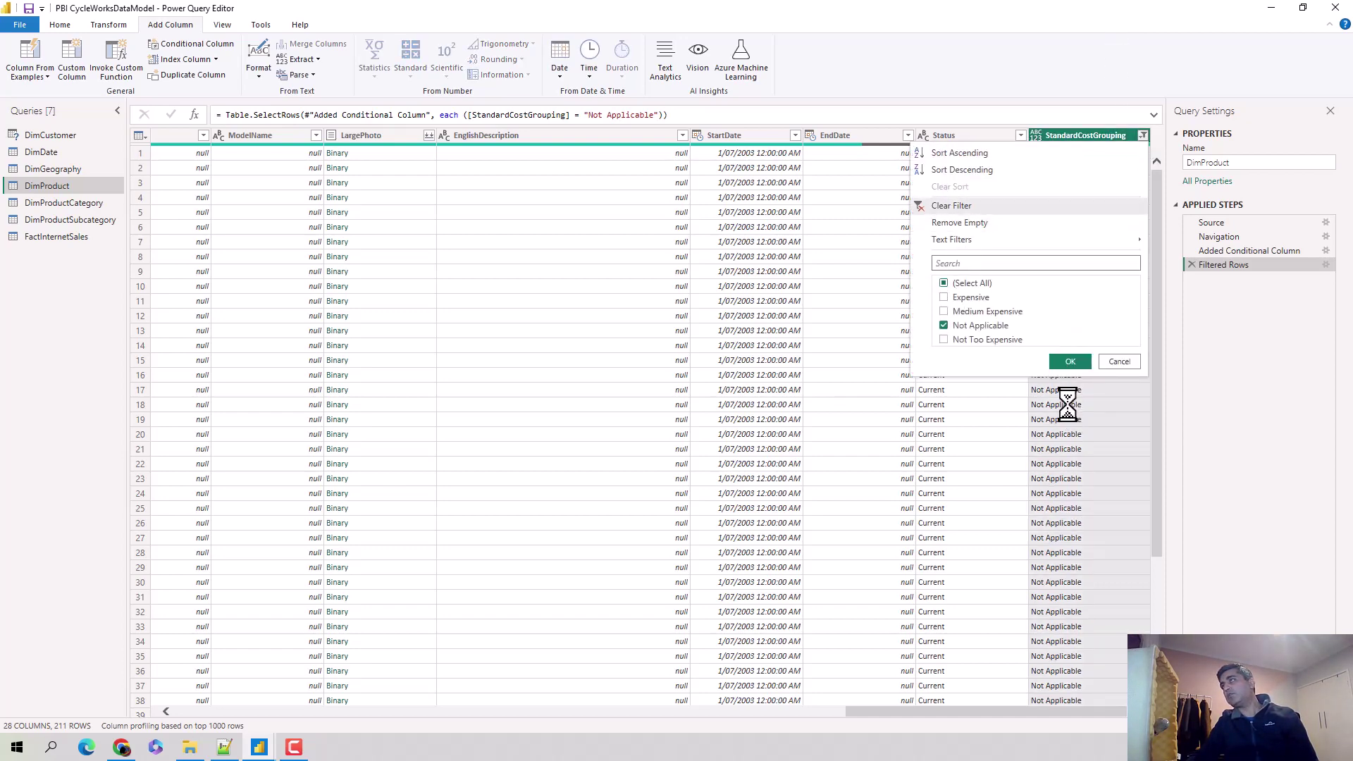
left_click(59, 24)
left_click(20, 72)
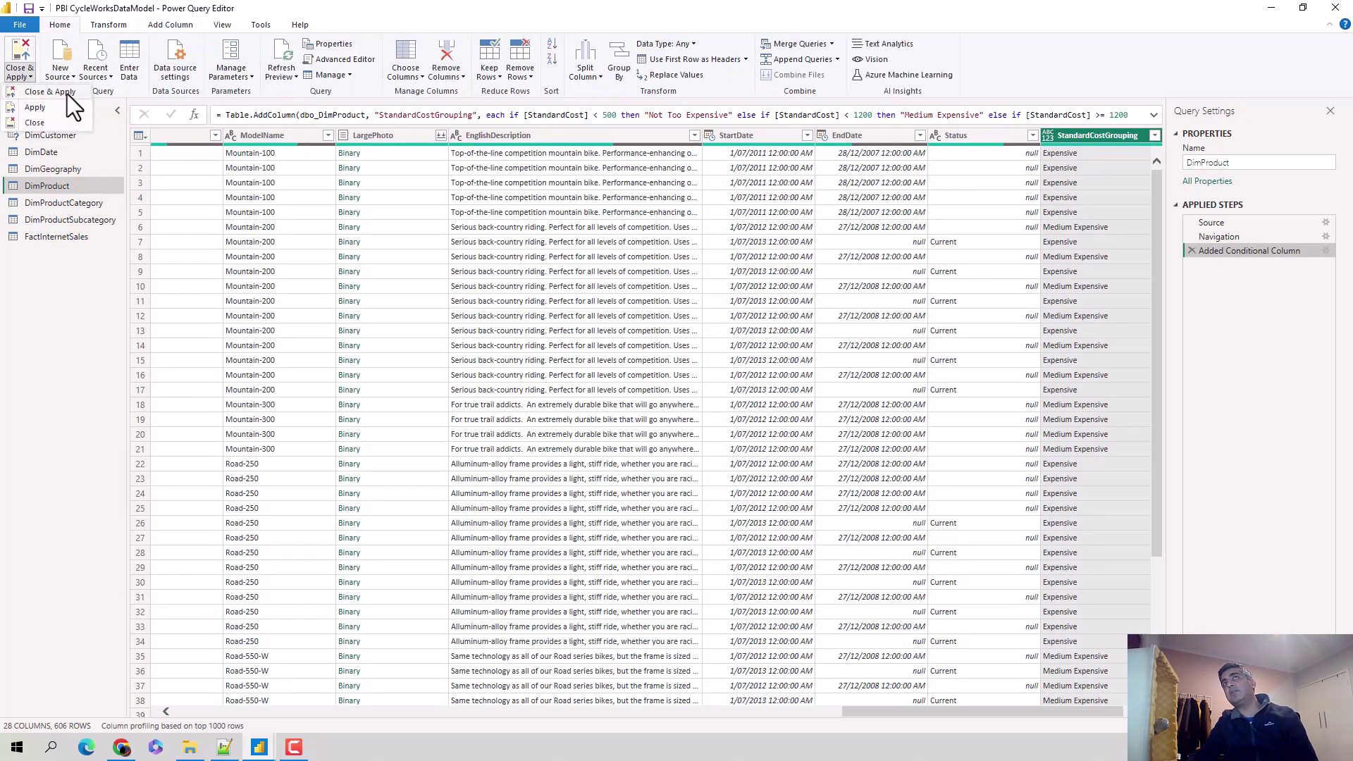
key("Escape")
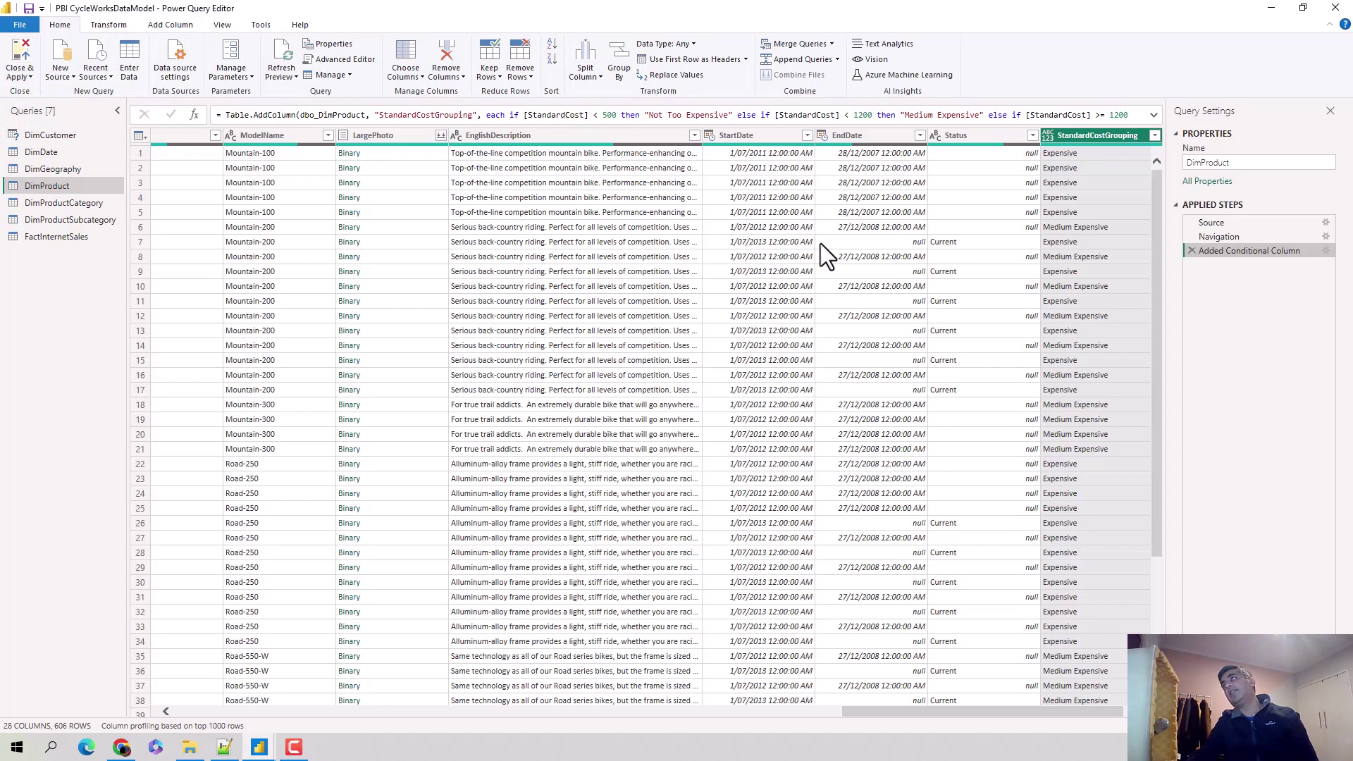
key("alt+Tab")
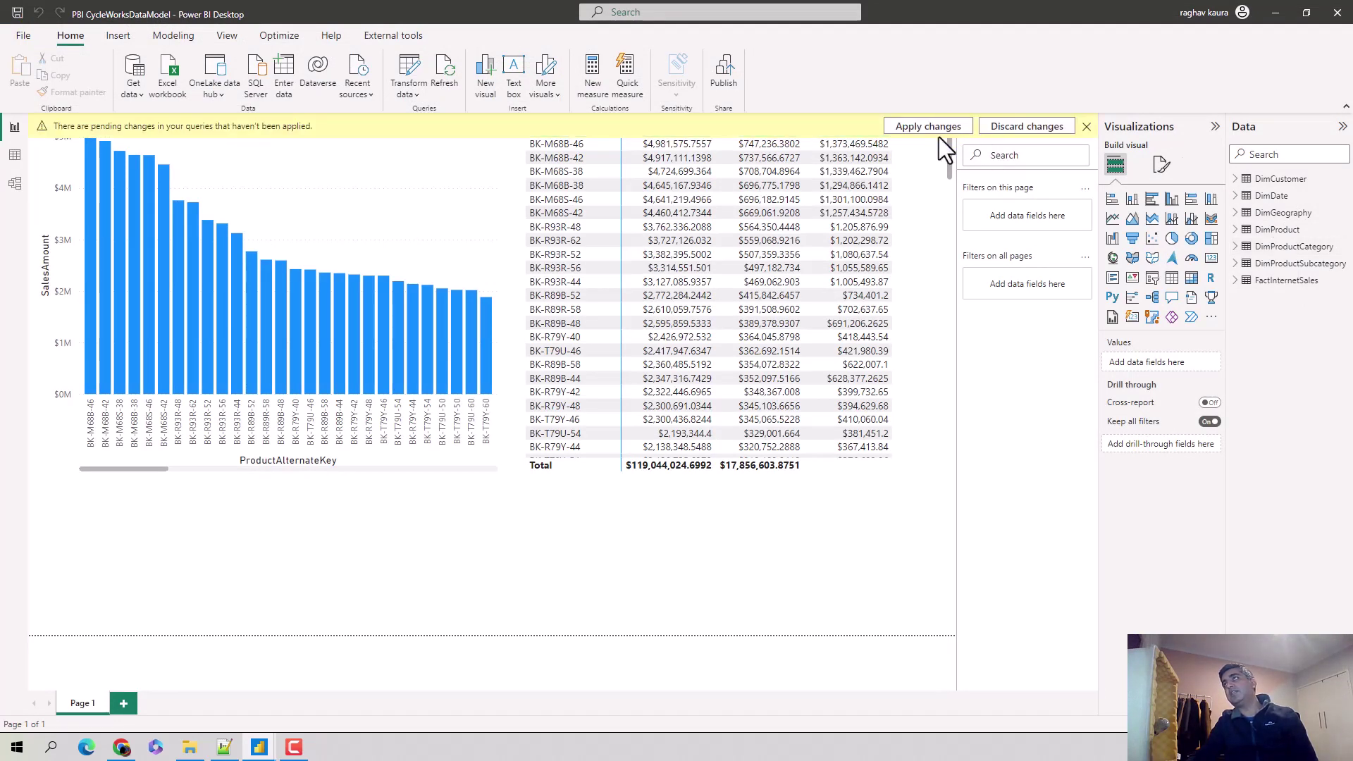
Apply the pending changes and check DimProduct's StandardCostGrouping column in Data view.
left_click(941, 129)
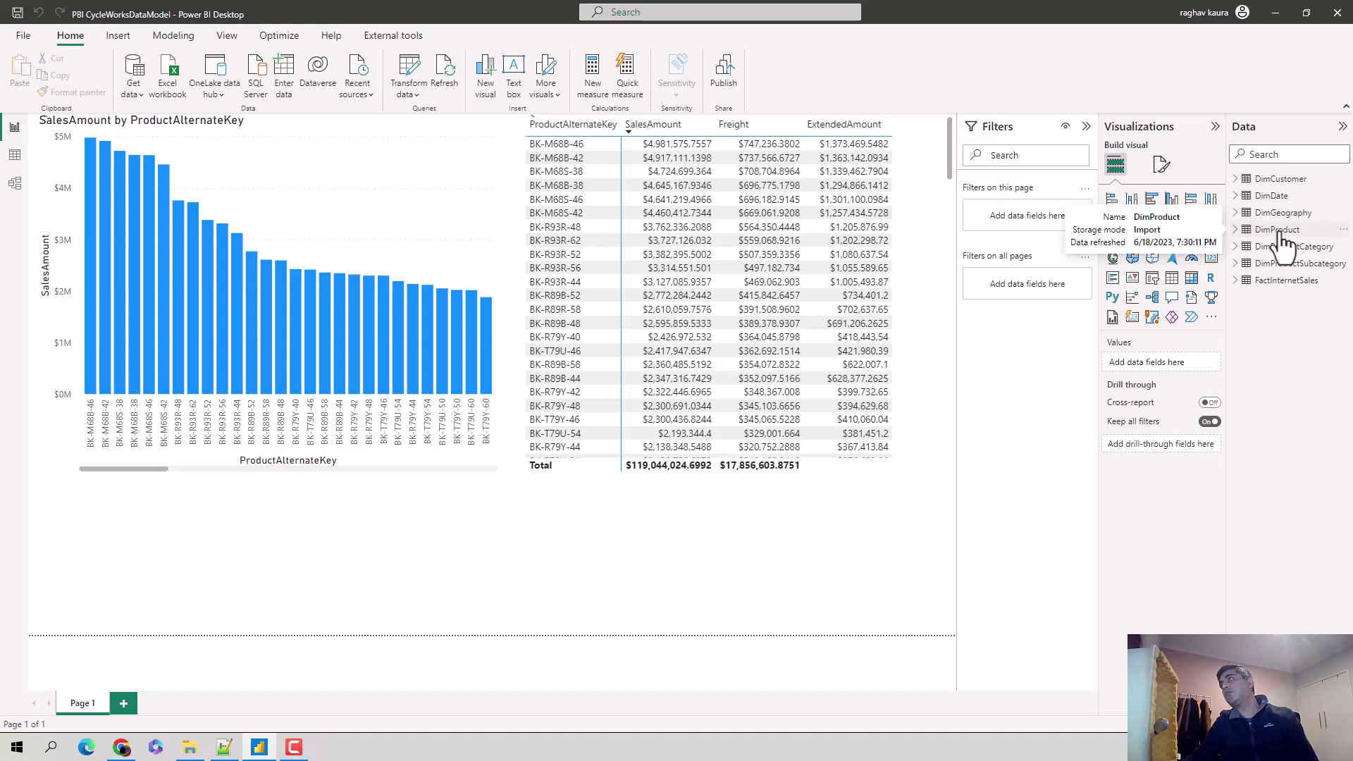
left_click(1272, 229)
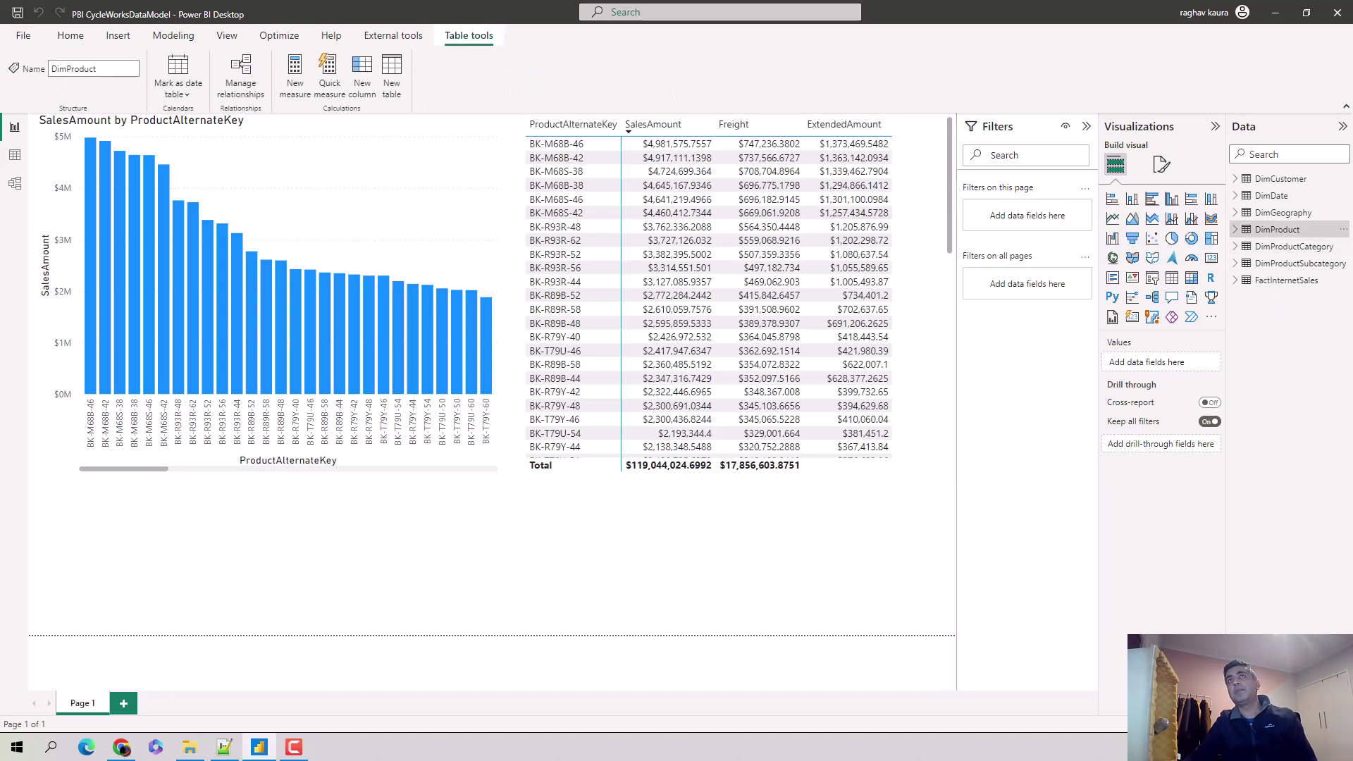
left_click(15, 155)
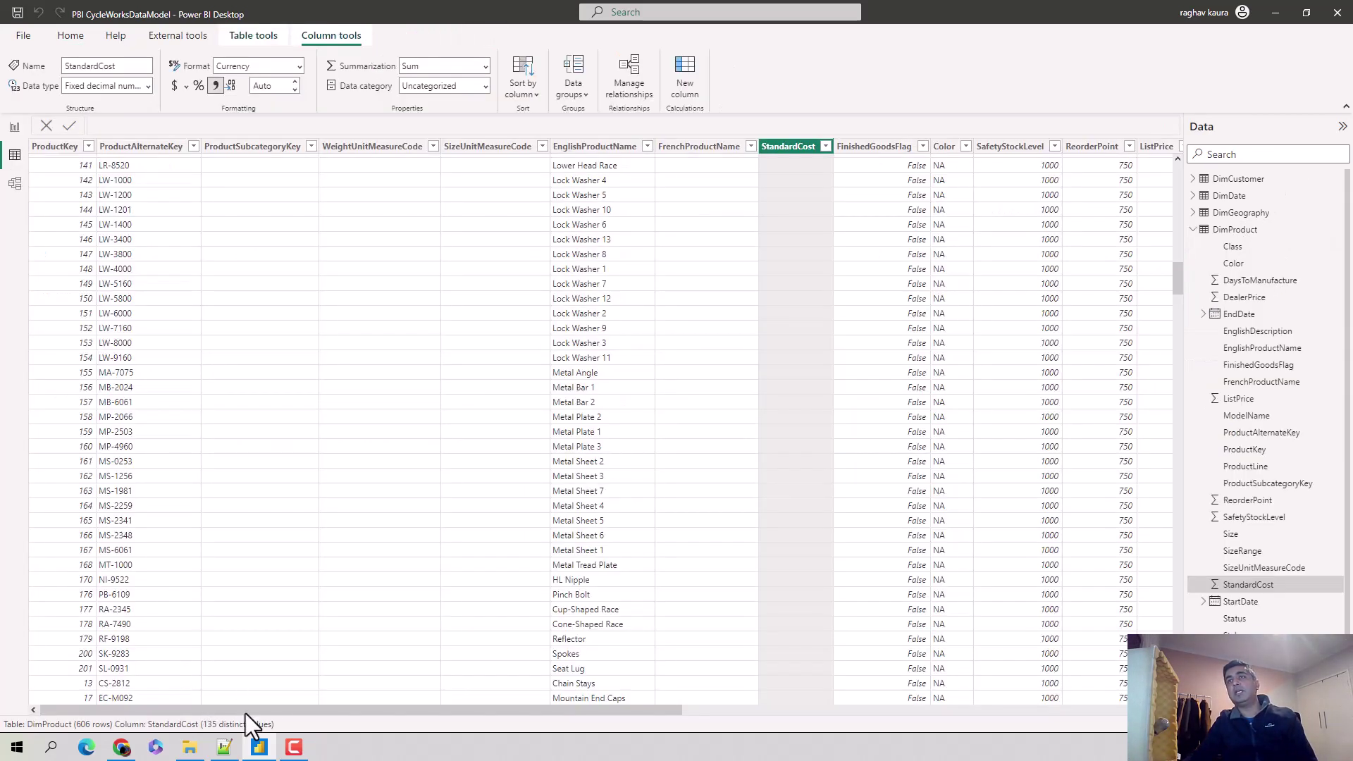
left_click_drag(245, 713, 1009, 731)
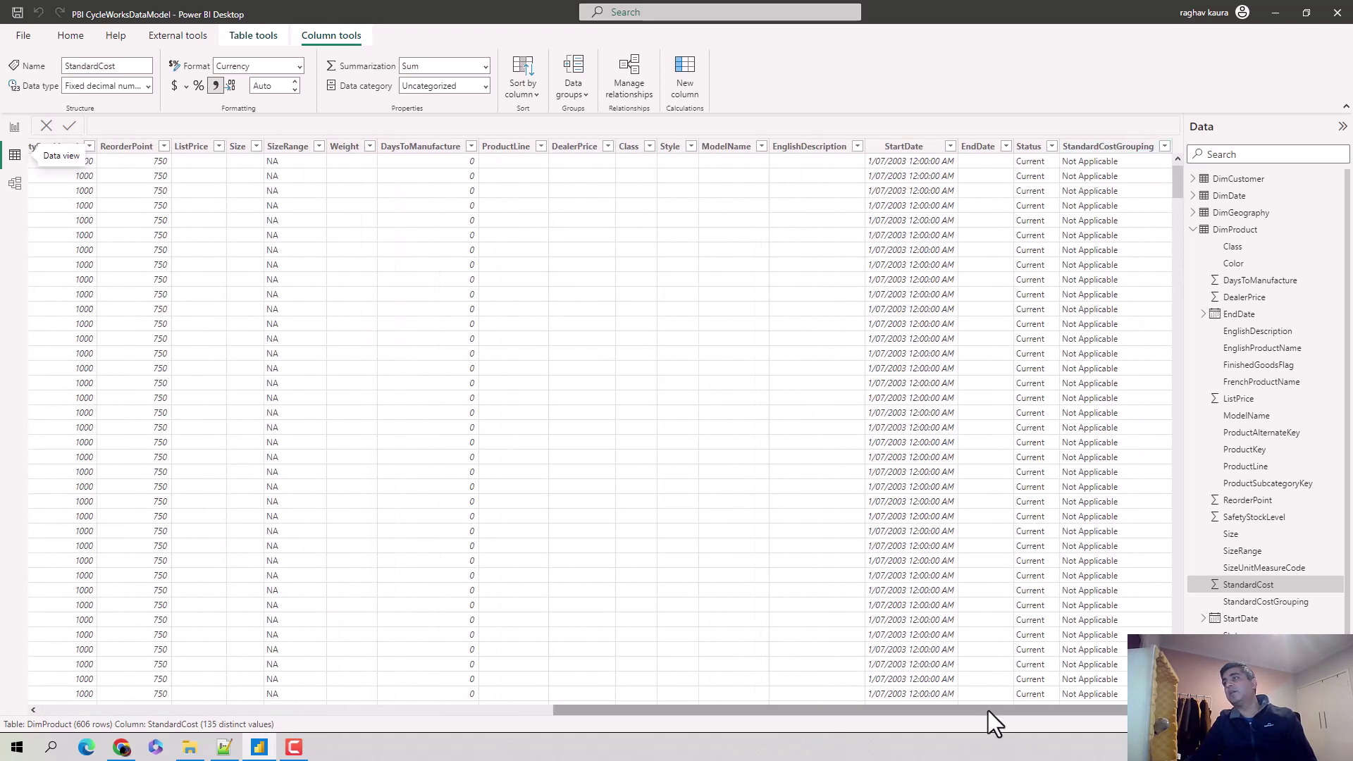
left_click_drag(988, 710, 475, 711)
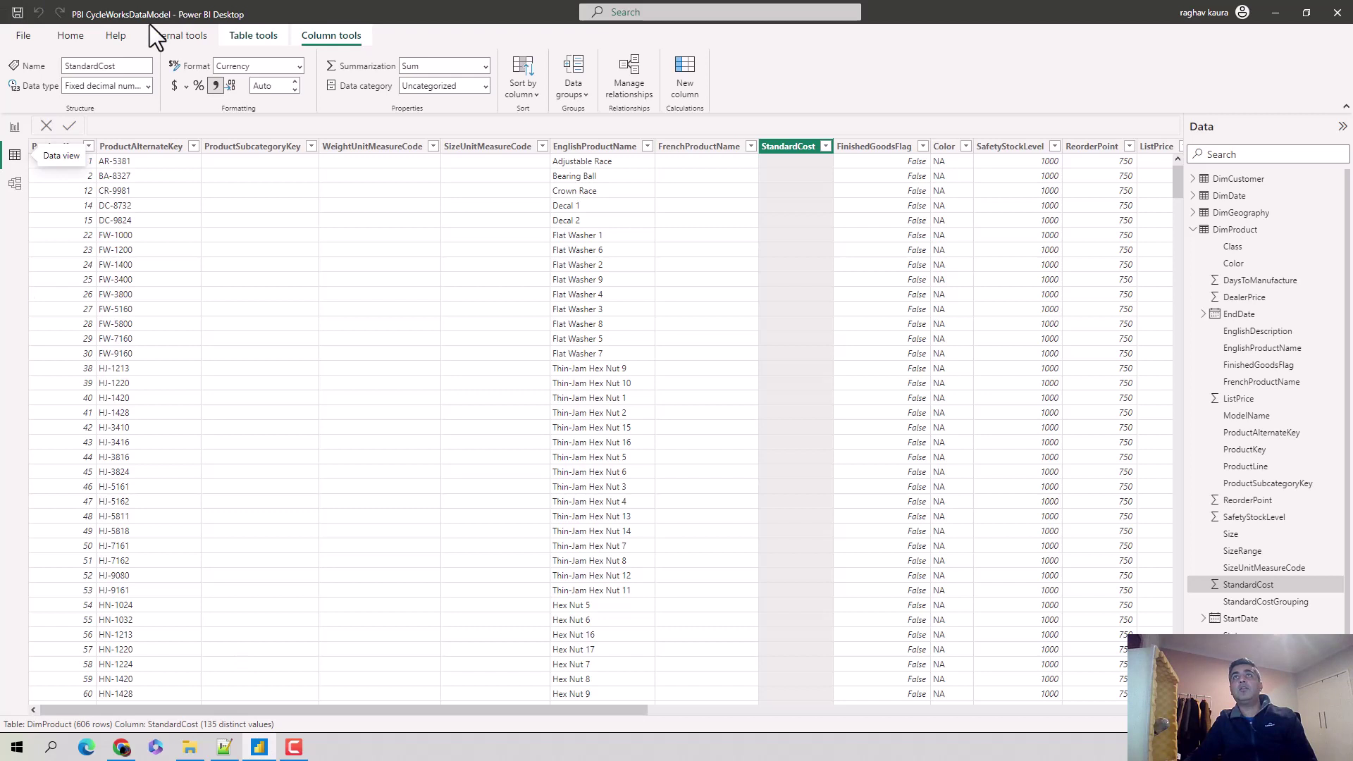
left_click(15, 127)
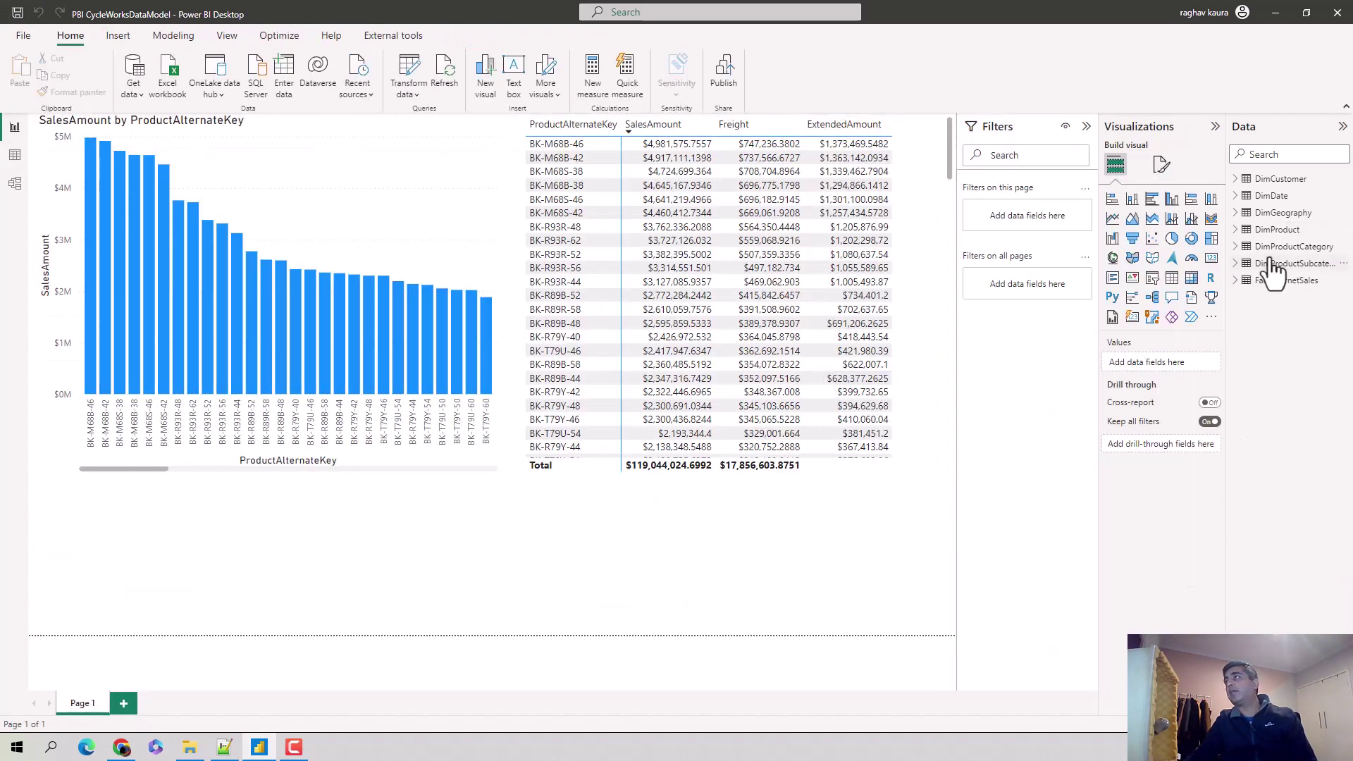
Insert a table visual and add the StandardCostGrouping field to it.
left_click(1261, 229)
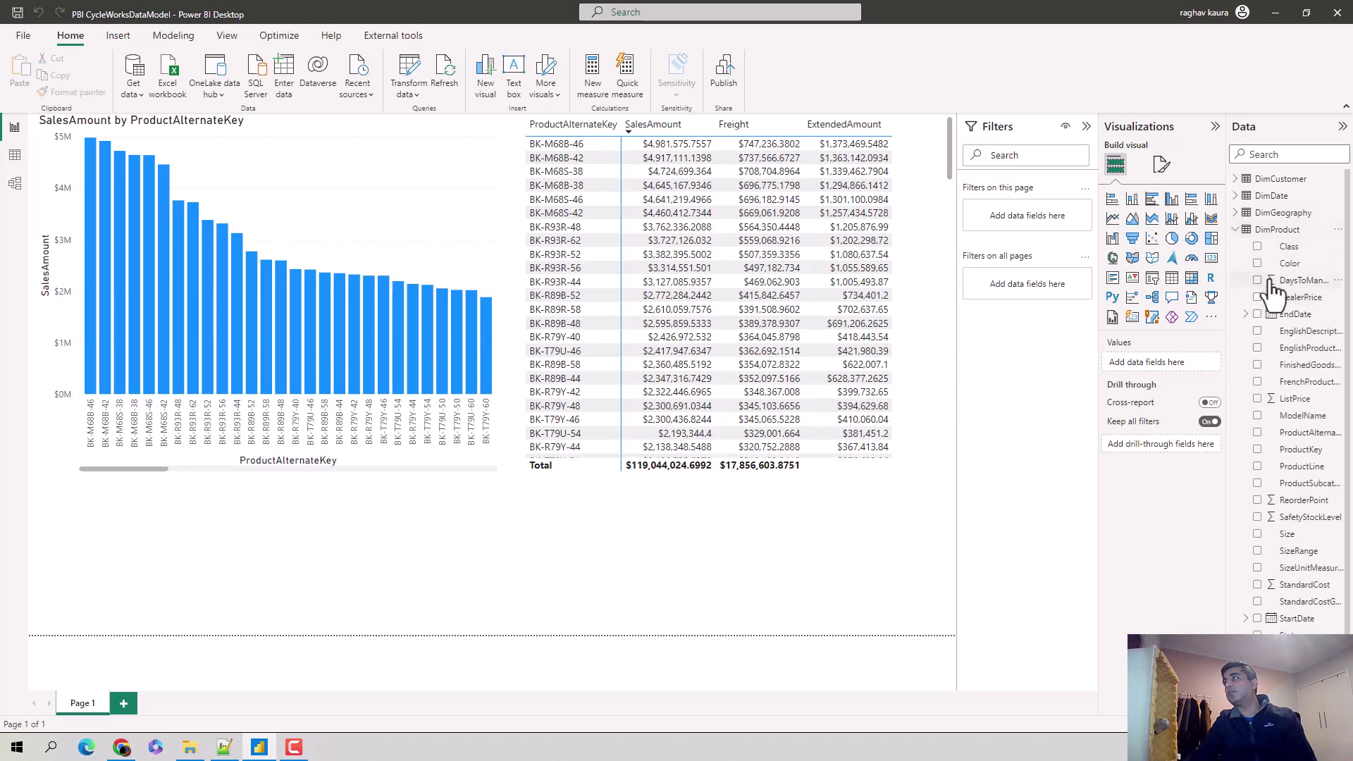
left_click(1171, 280)
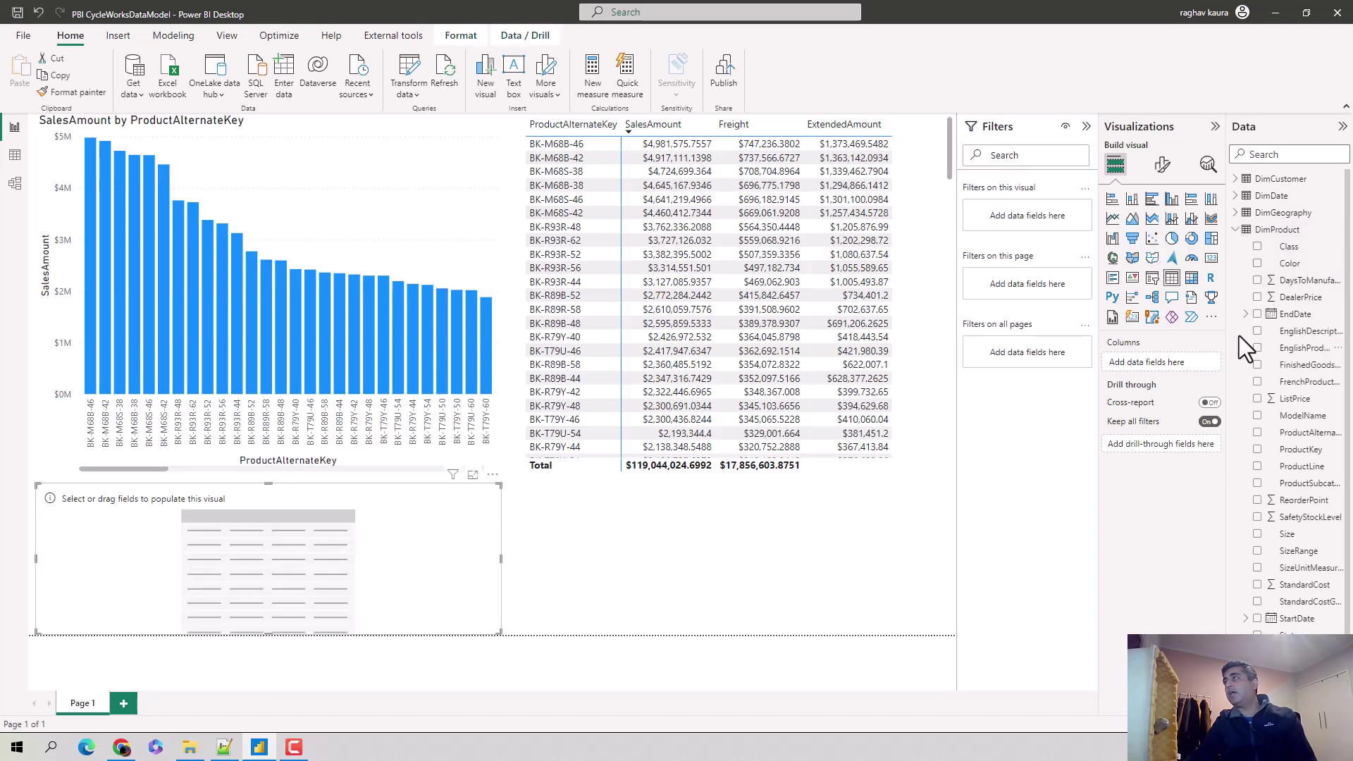
left_click(1237, 231)
left_click(1266, 154)
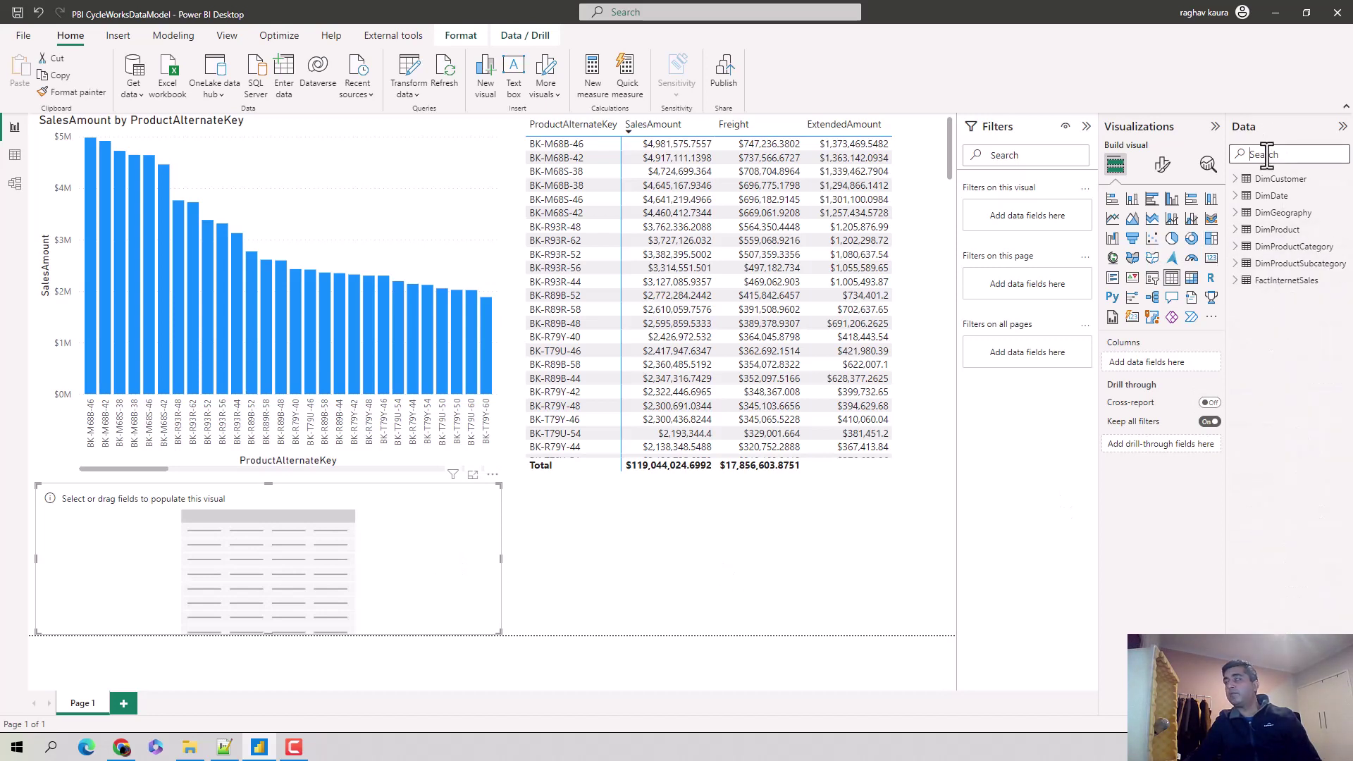
type("standardco")
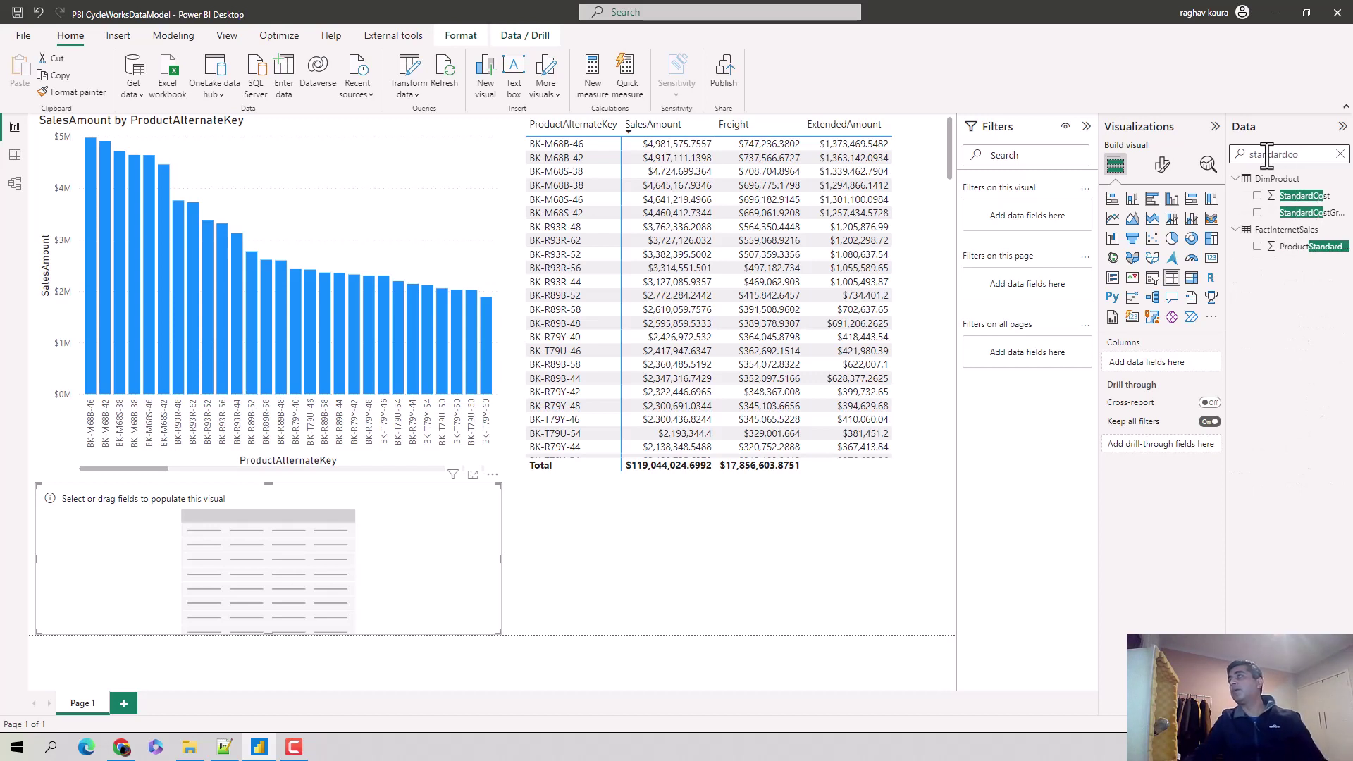
left_click(1257, 212)
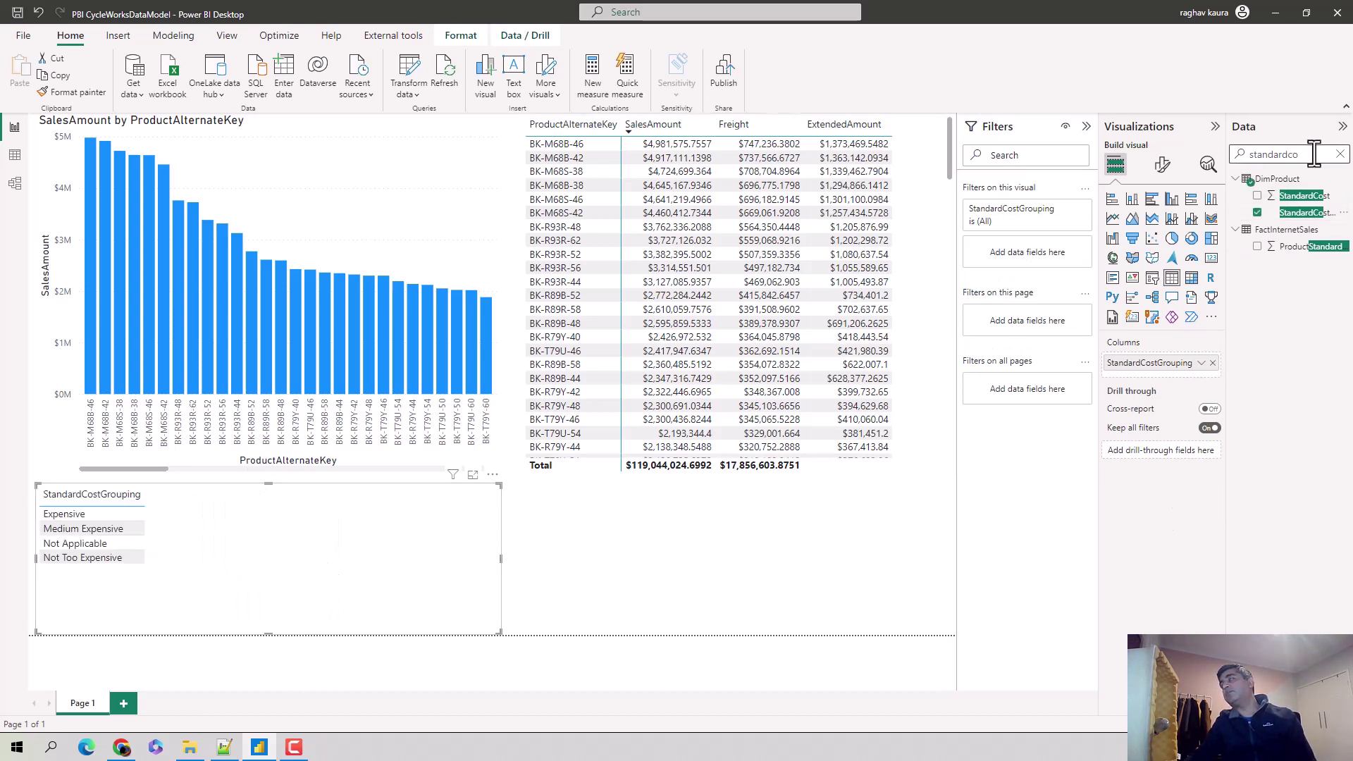
Add DimProduct's ProductKey to the table, summarized as Sum.
left_click_drag(1312, 154, 1228, 157)
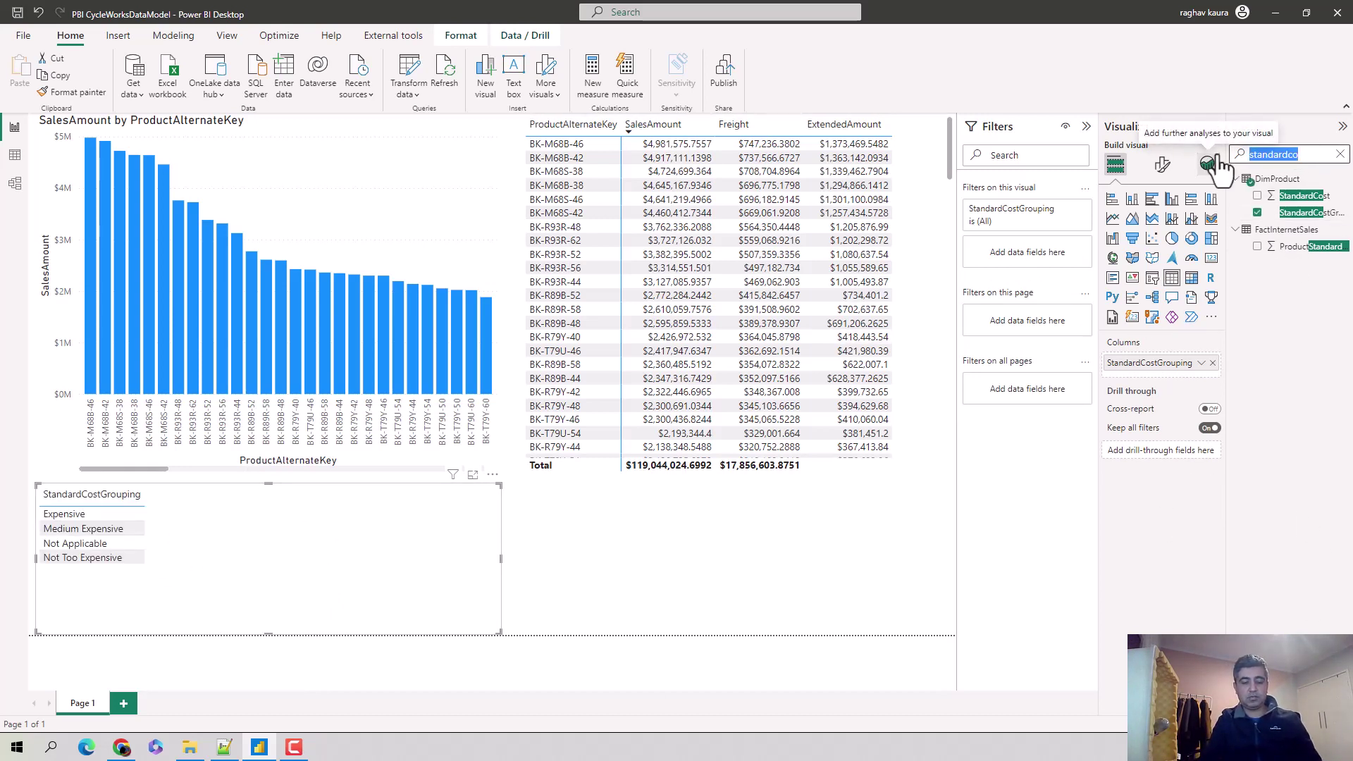
type("product")
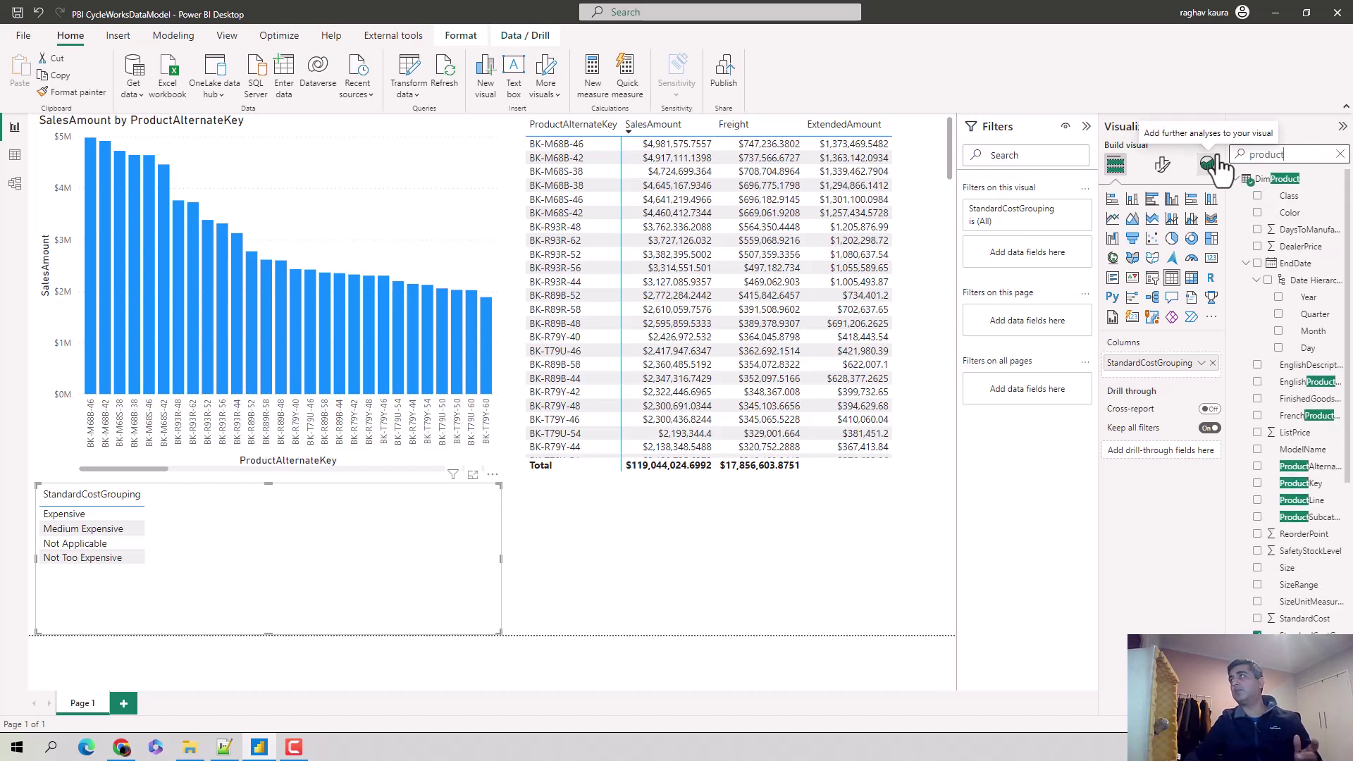
type("k")
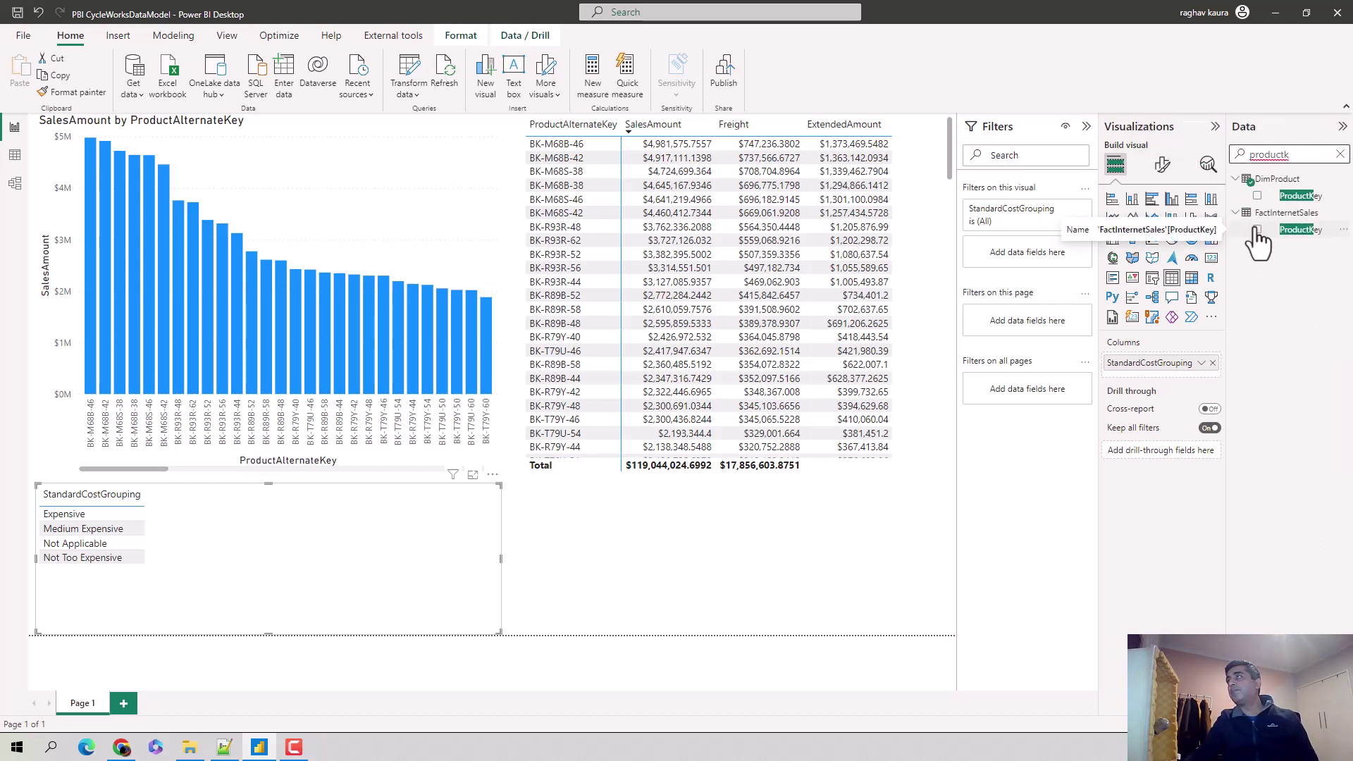
left_click(1257, 196)
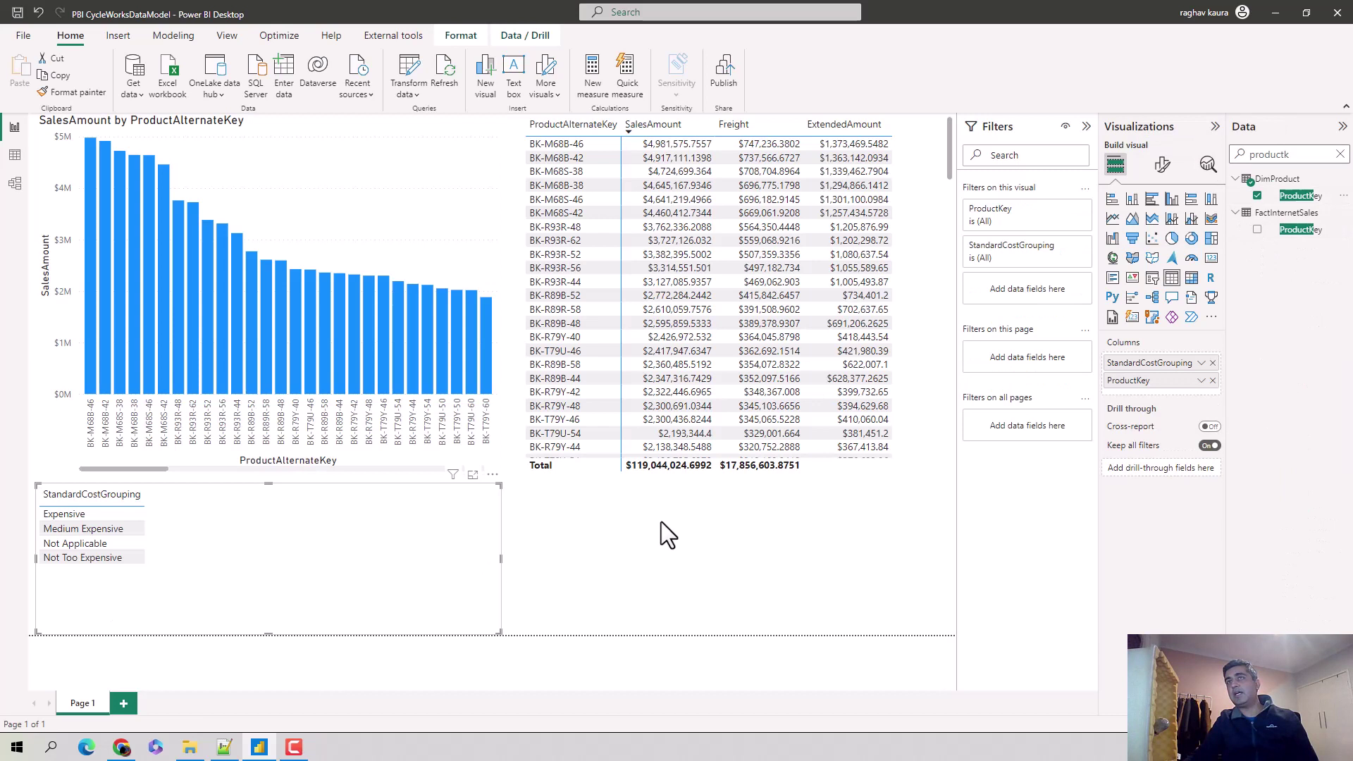
left_click(1201, 381)
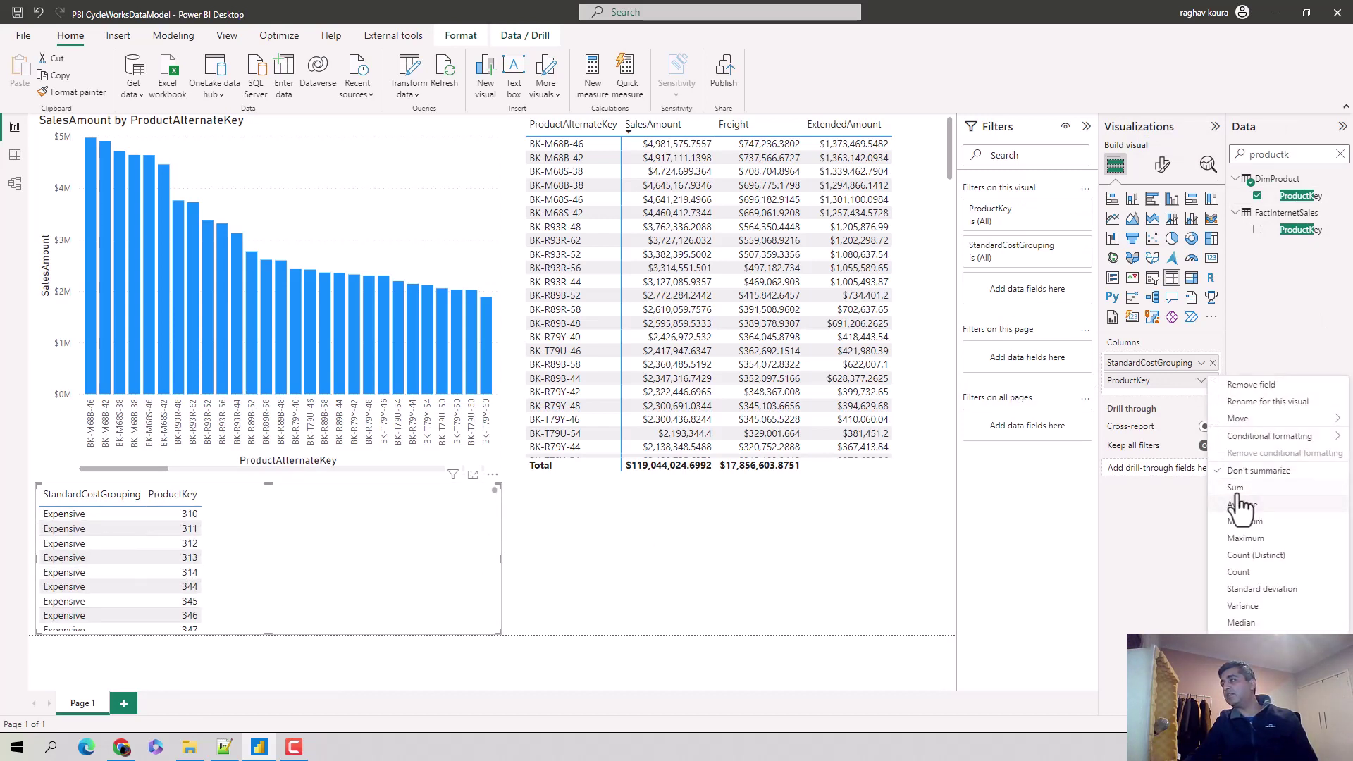
key("Return")
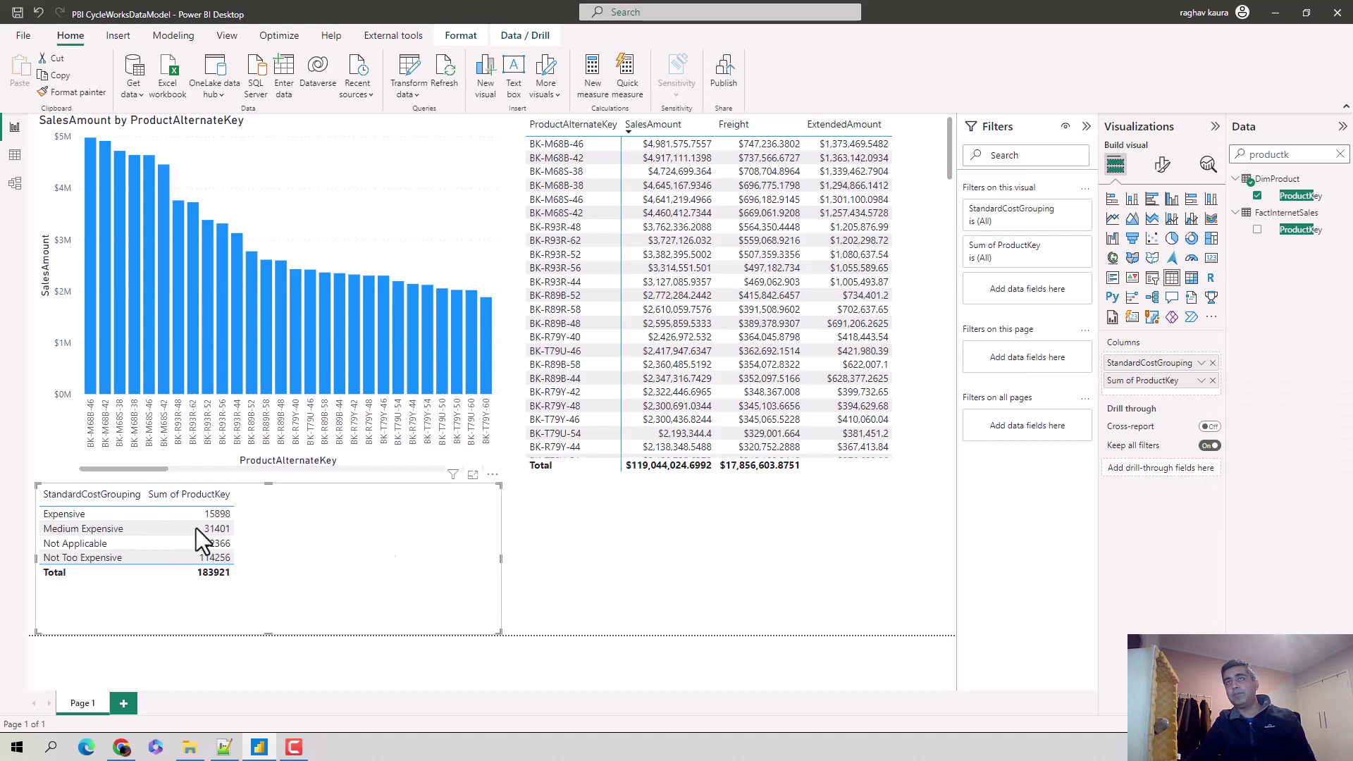